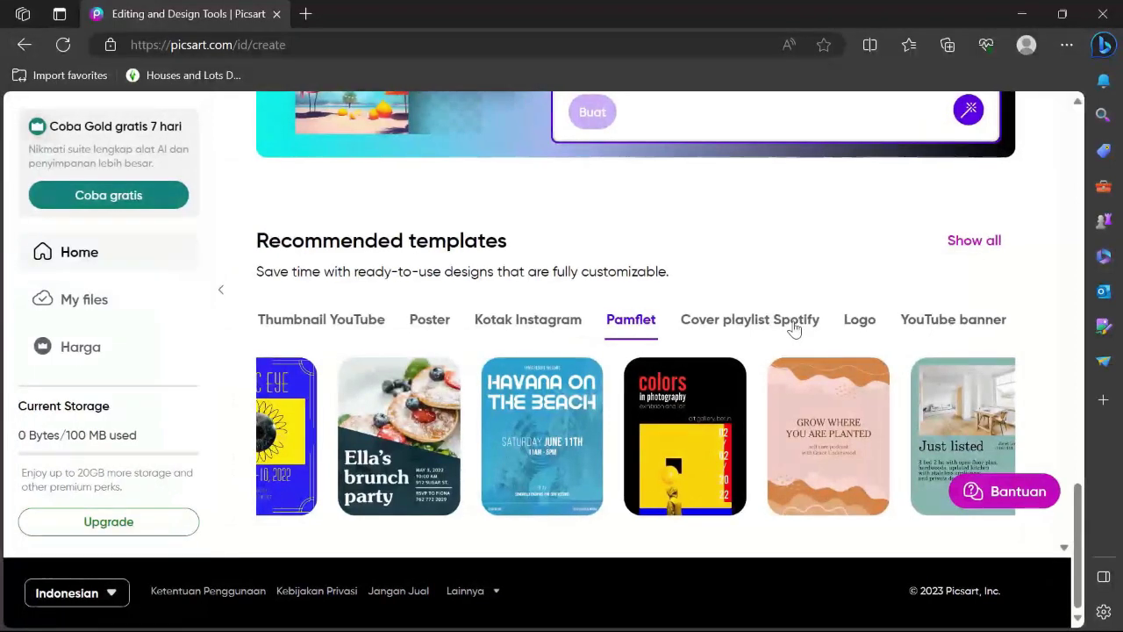
Browse the template categories, pick Kotak Instagram and start the Positive Thinking & Manifesting template
{"action": "left_click", "coordinate": [814, 325]}
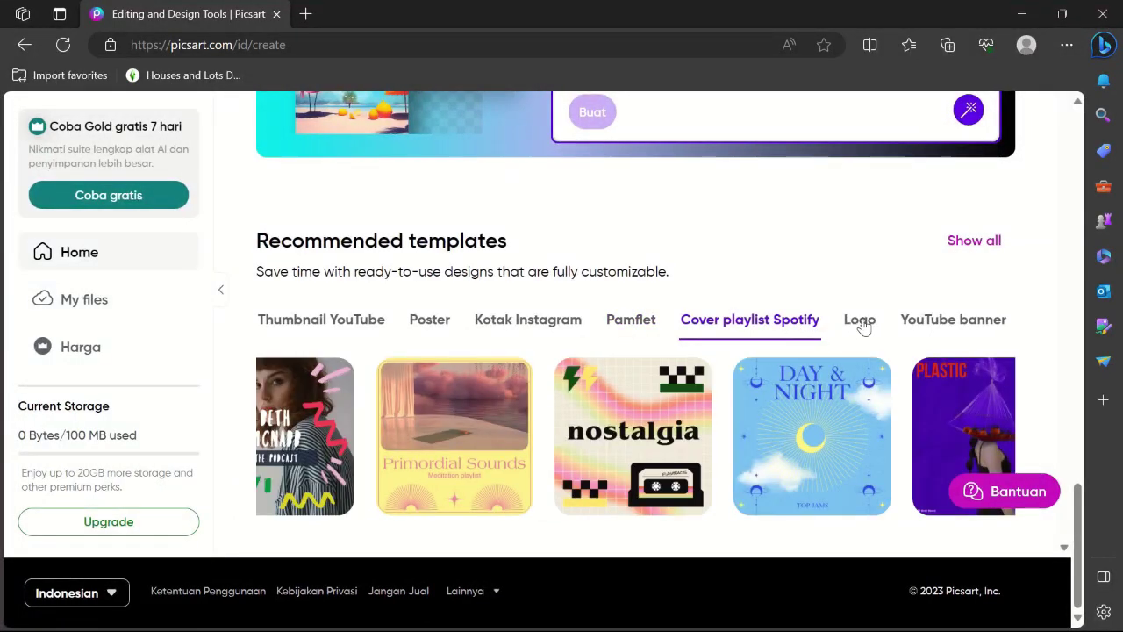
{"action": "left_click", "coordinate": [859, 321]}
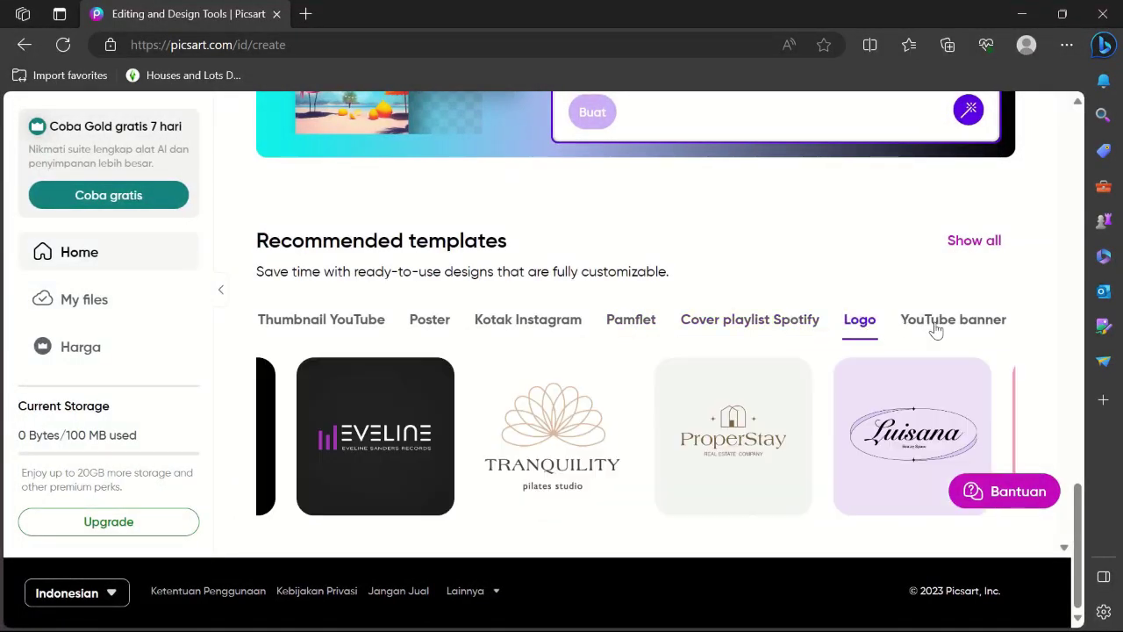
{"action": "left_click", "coordinate": [936, 329]}
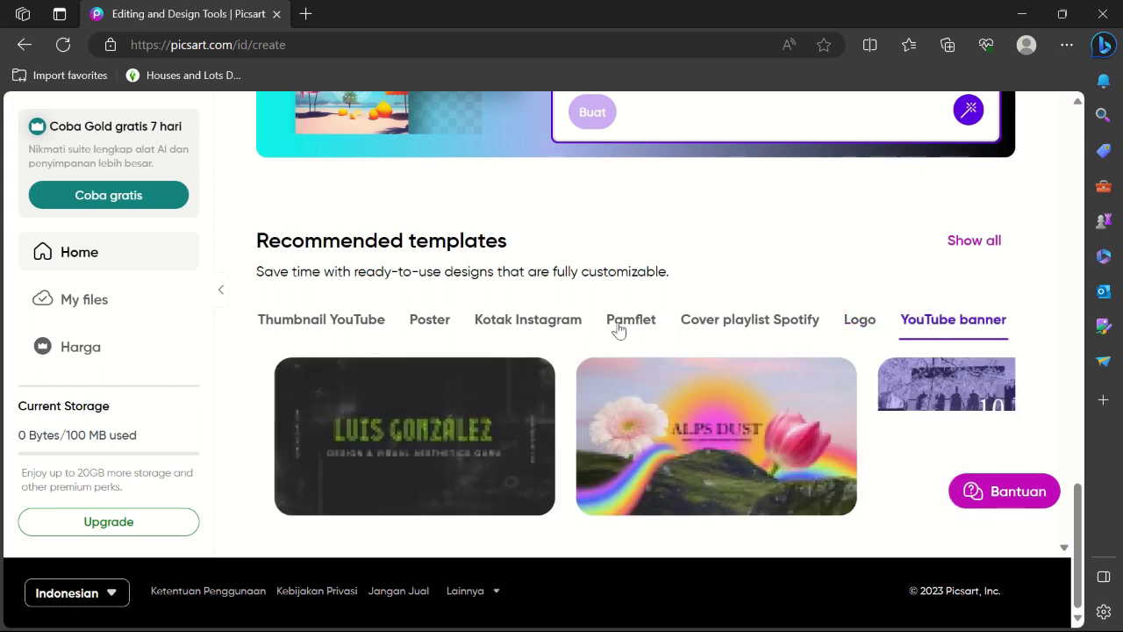
{"action": "left_click", "coordinate": [549, 323]}
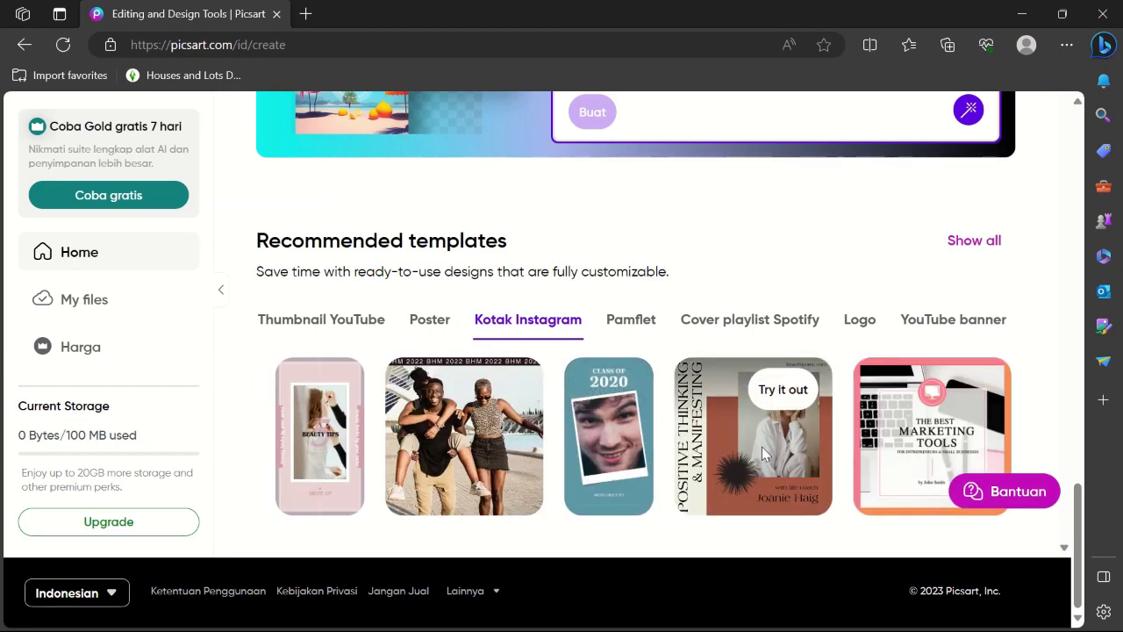
{"action": "left_click", "coordinate": [780, 391]}
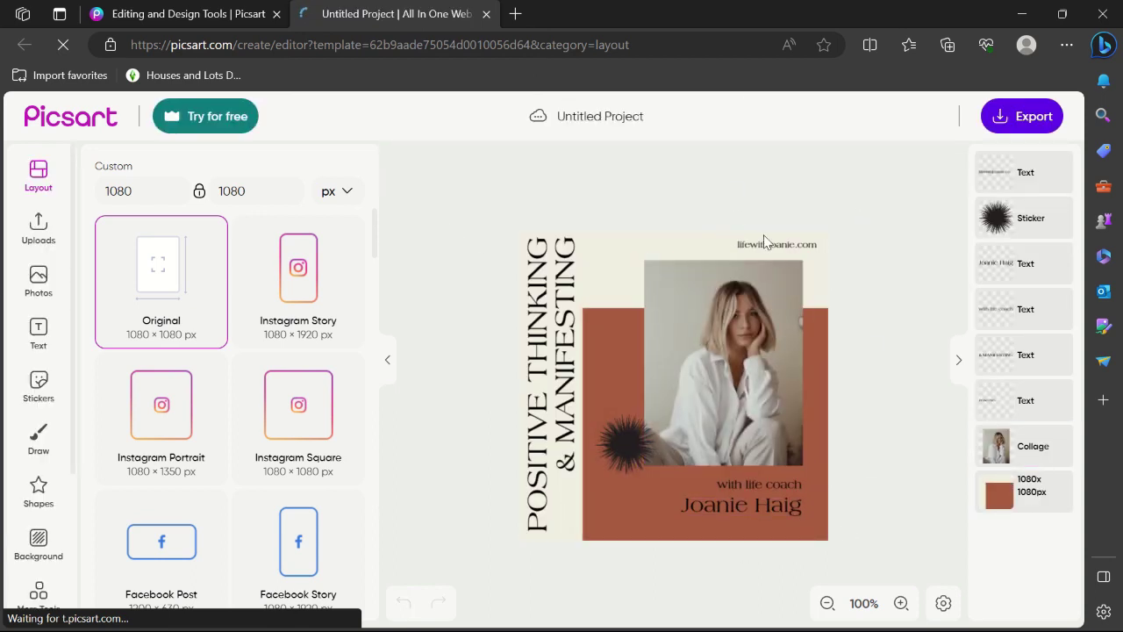
Delete the woman's portrait from the collage frame and insert the pier-at-sunset photo
{"action": "scroll", "coordinate": [756, 264], "scroll_direction": "up", "scroll_amount": 1}
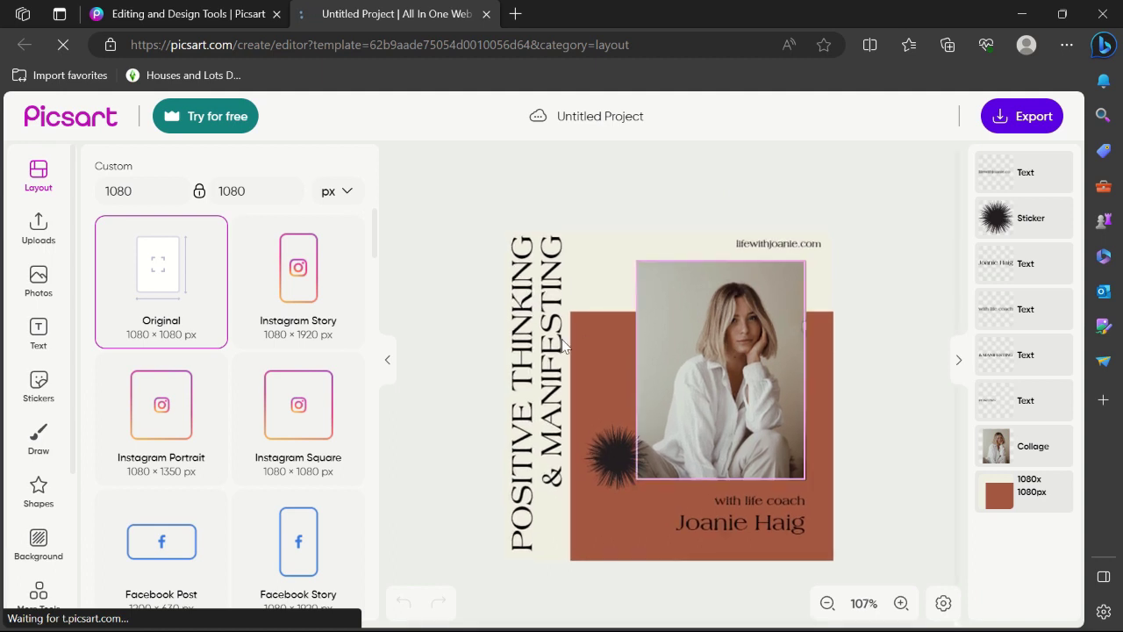
{"action": "left_click", "coordinate": [745, 359]}
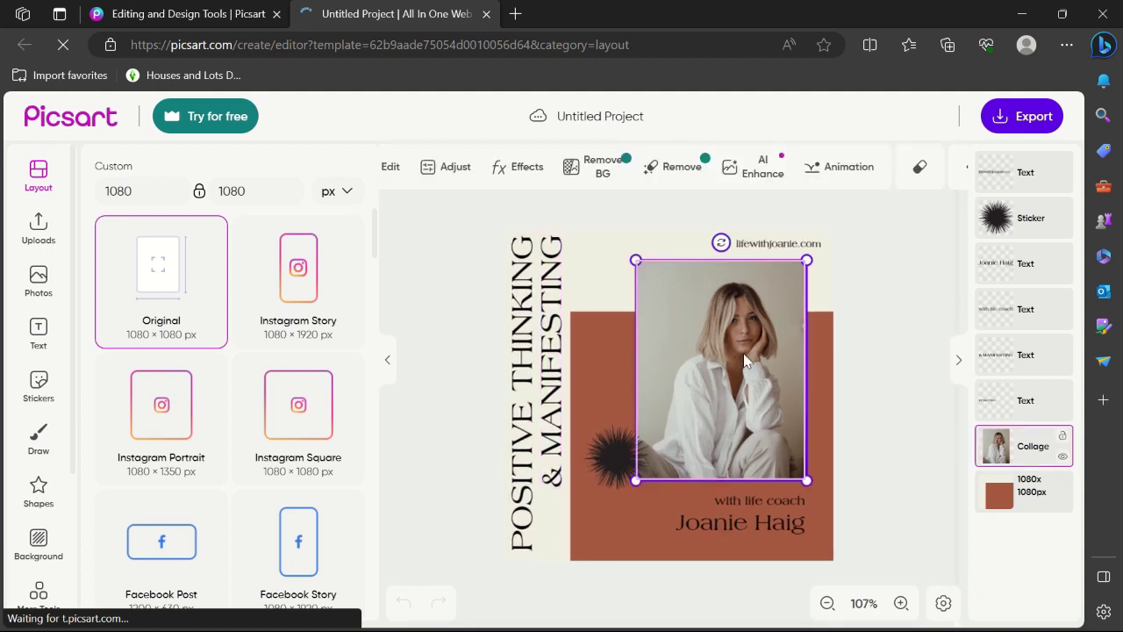
{"action": "key", "text": "Delete"}
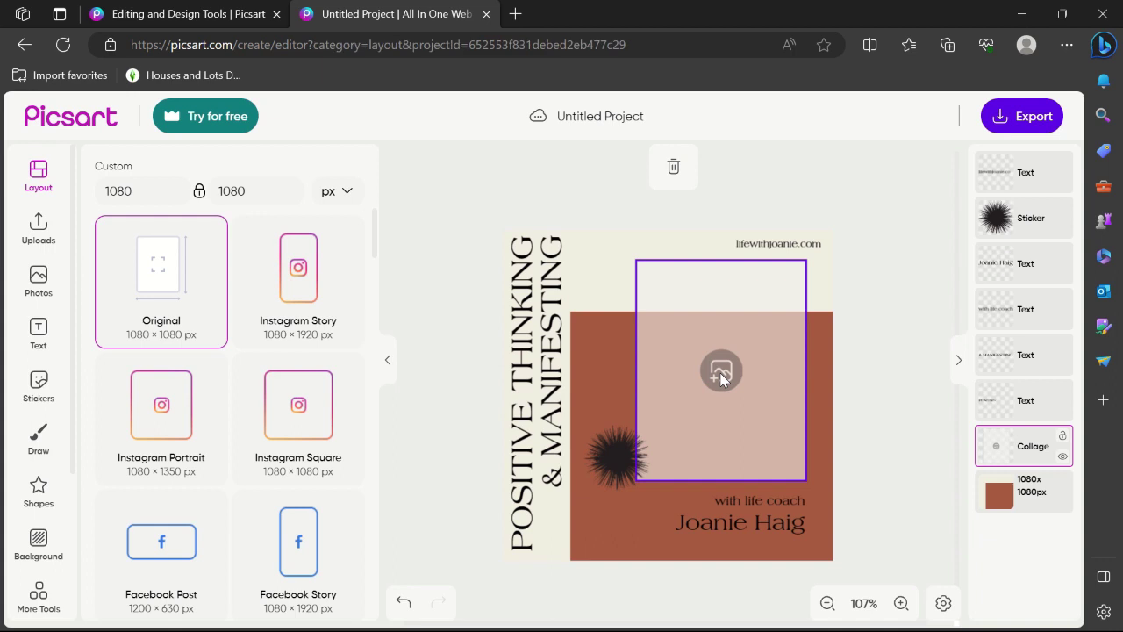
{"action": "left_click", "coordinate": [721, 373]}
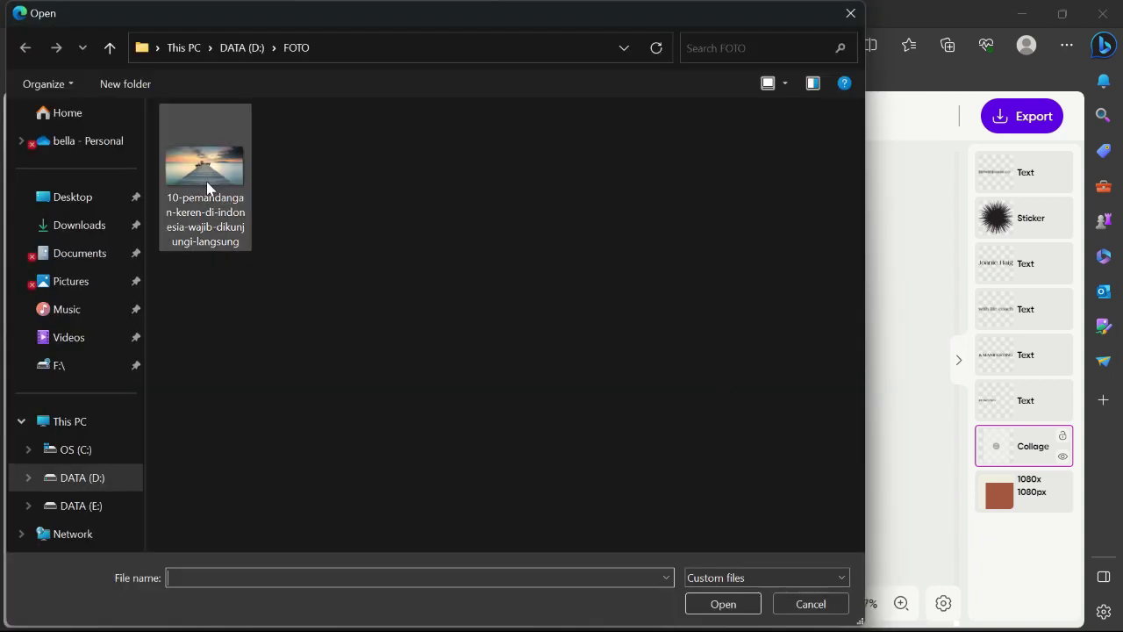
{"action": "double_click", "coordinate": [208, 181]}
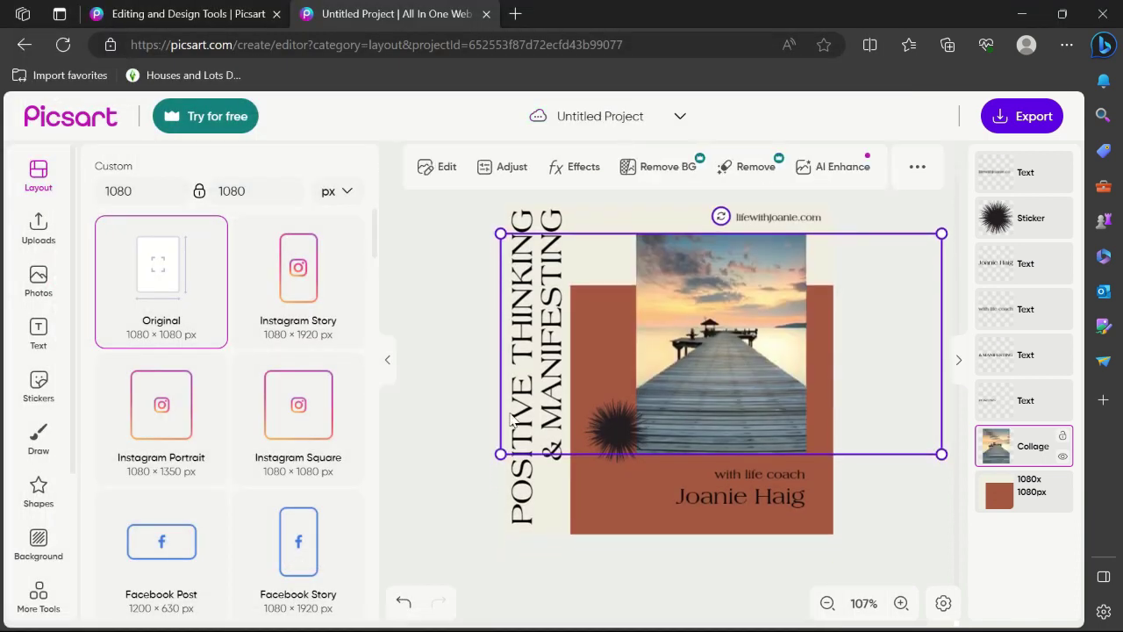
Enlarge the pier photo frame by stretching its corner toward the top right
{"action": "left_click", "coordinate": [862, 507]}
{"action": "left_click", "coordinate": [776, 370]}
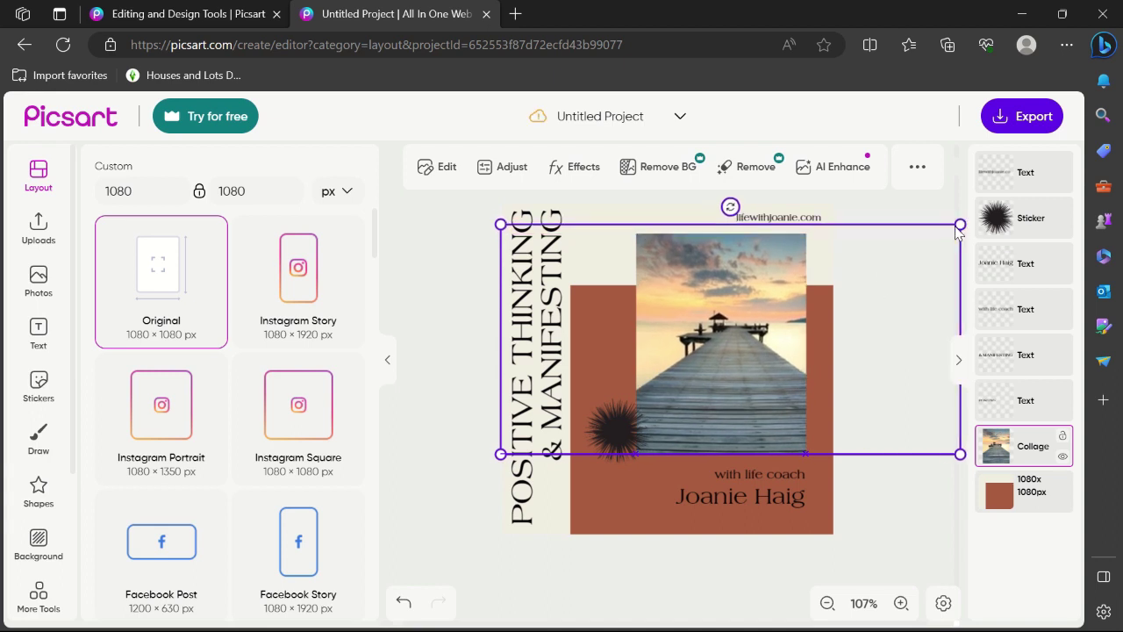
{"action": "left_click_drag", "start_coordinate": [941, 234], "coordinate": [897, 268]}
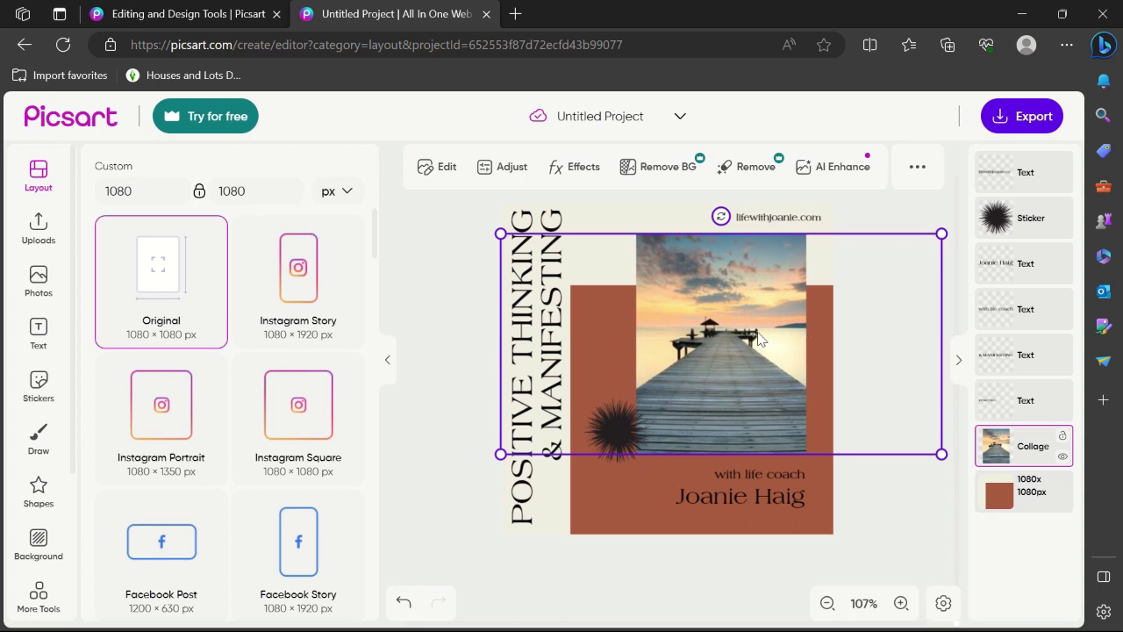
Replace the lifewithjoanie.com address at the top with an Instagram handle
{"action": "left_click", "coordinate": [783, 225]}
{"action": "left_click", "coordinate": [785, 227]}
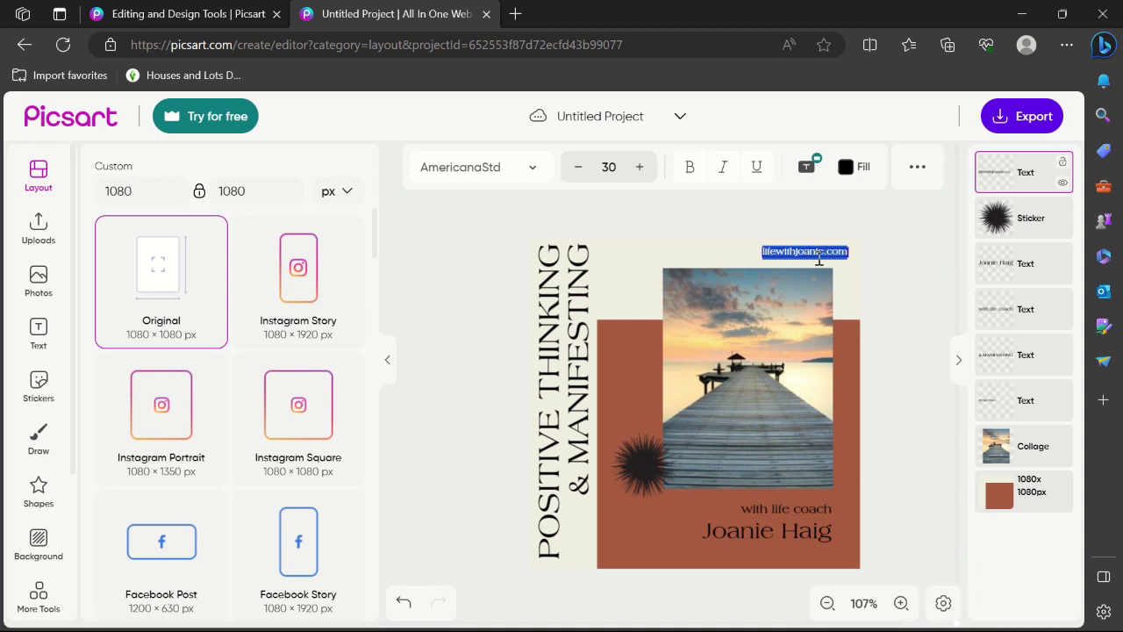
{"action": "type", "text": "ht"}
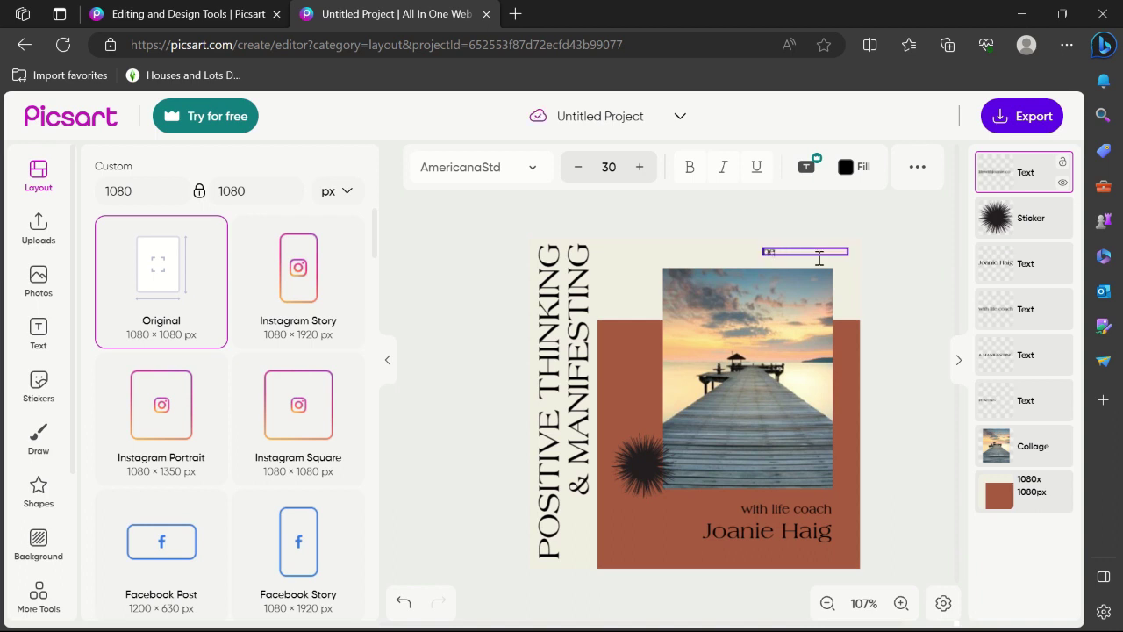
{"action": "type", "text": "@lif"}
{"action": "type", "text": "mayahi"}
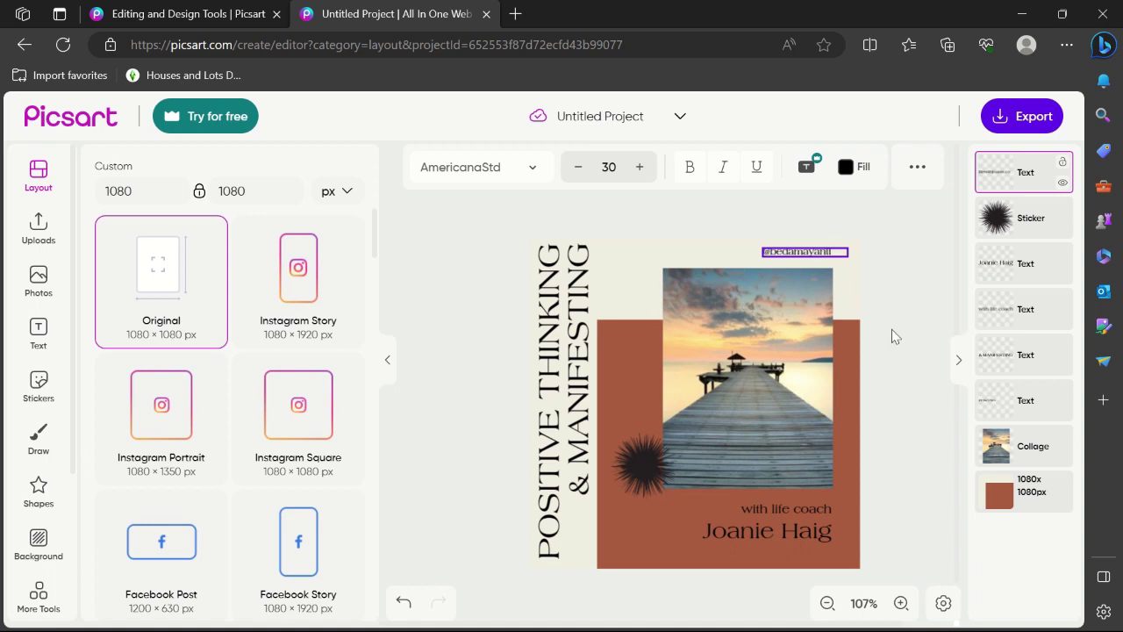
{"action": "key", "text": "Escape"}
{"action": "left_click", "coordinate": [907, 274]}
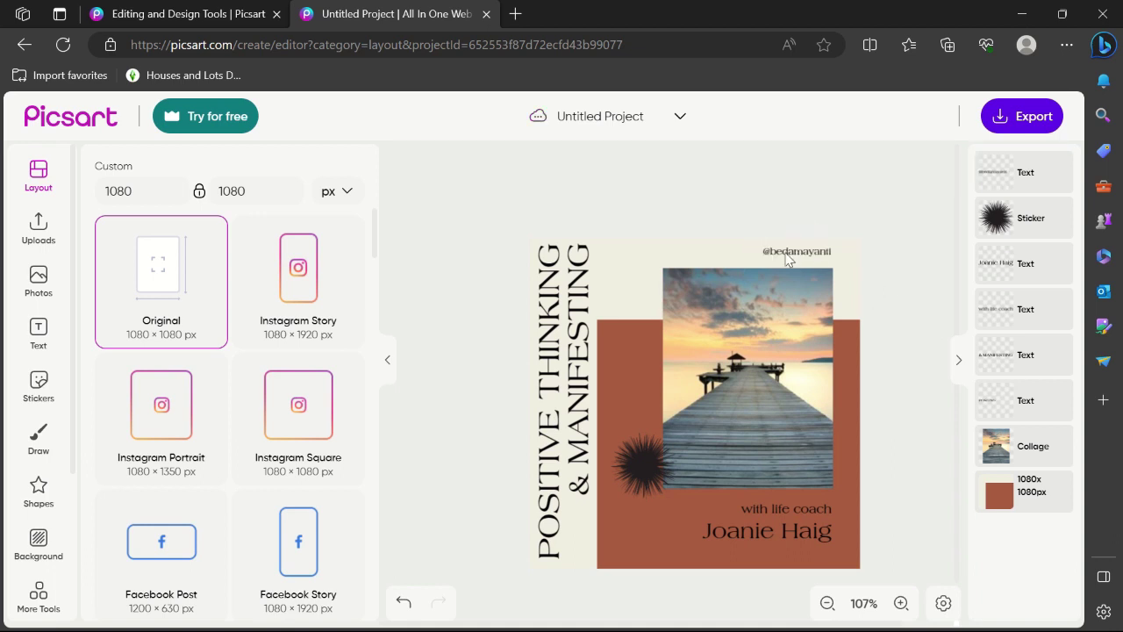
{"action": "left_click", "coordinate": [789, 256]}
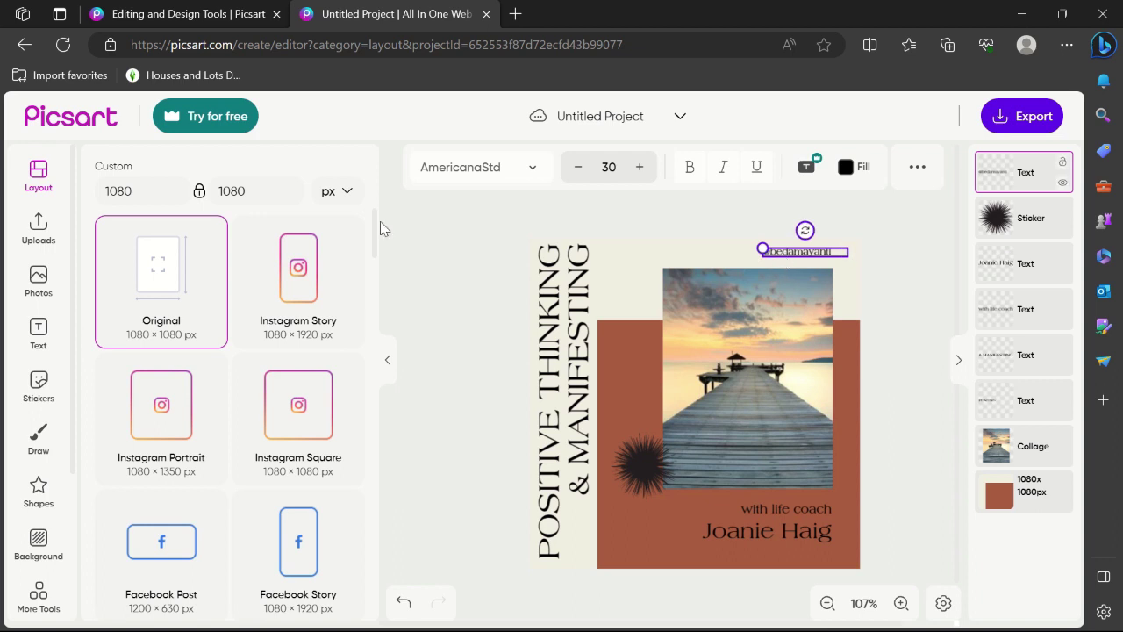
Try Bunya Light and Kranky, then set the handle text's font to Unica One
{"action": "left_click", "coordinate": [38, 333]}
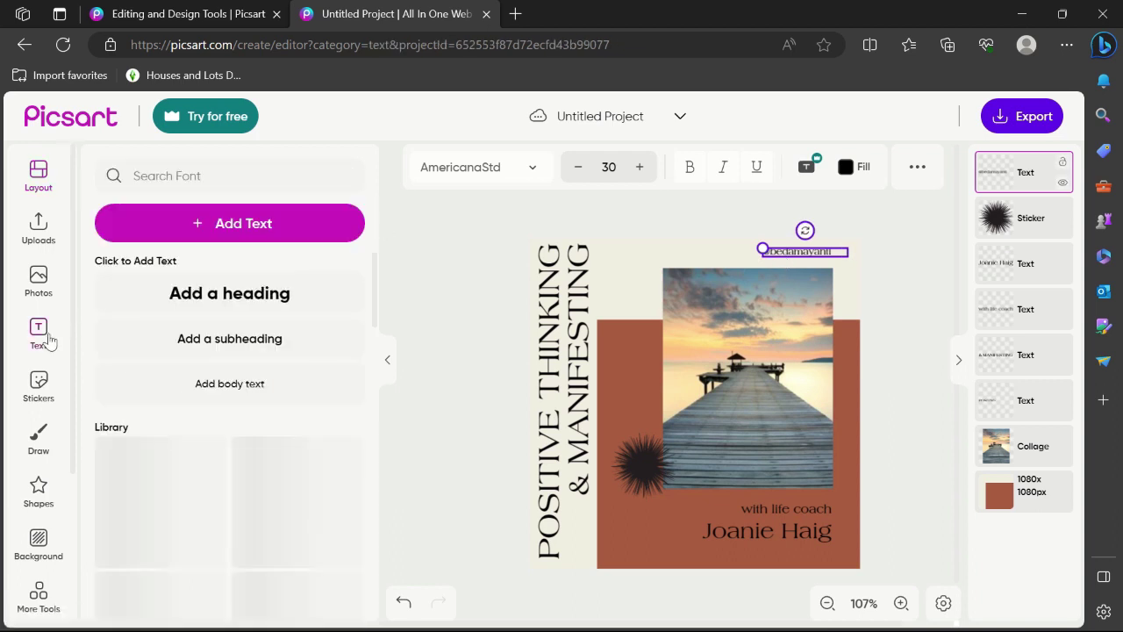
{"action": "scroll", "coordinate": [324, 353], "scroll_direction": "down", "scroll_amount": 2}
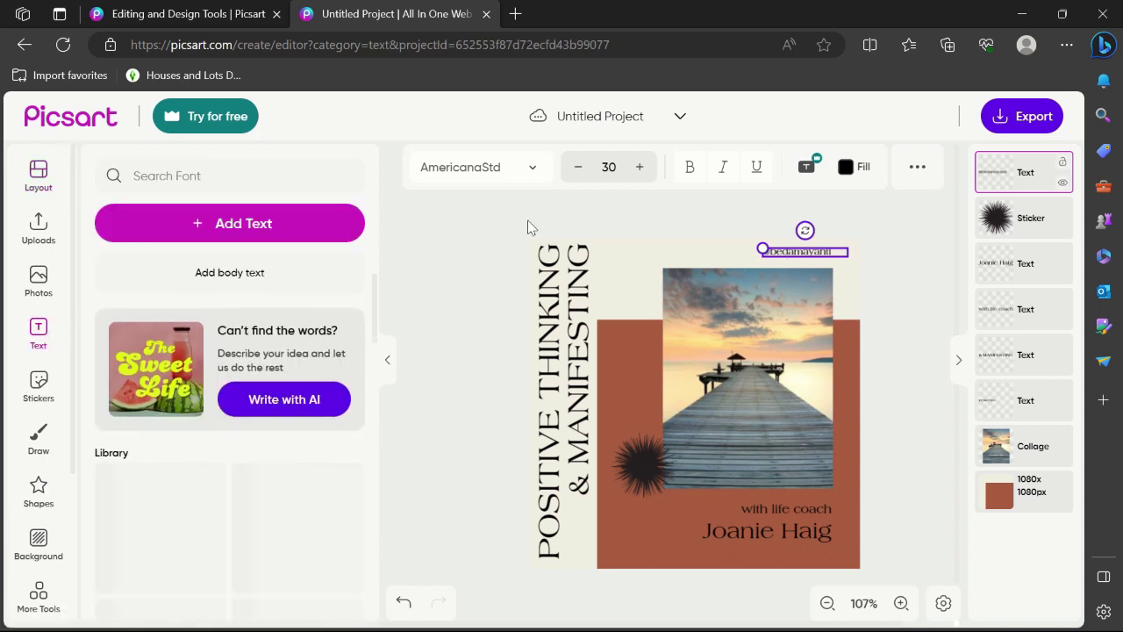
{"action": "left_click", "coordinate": [530, 169]}
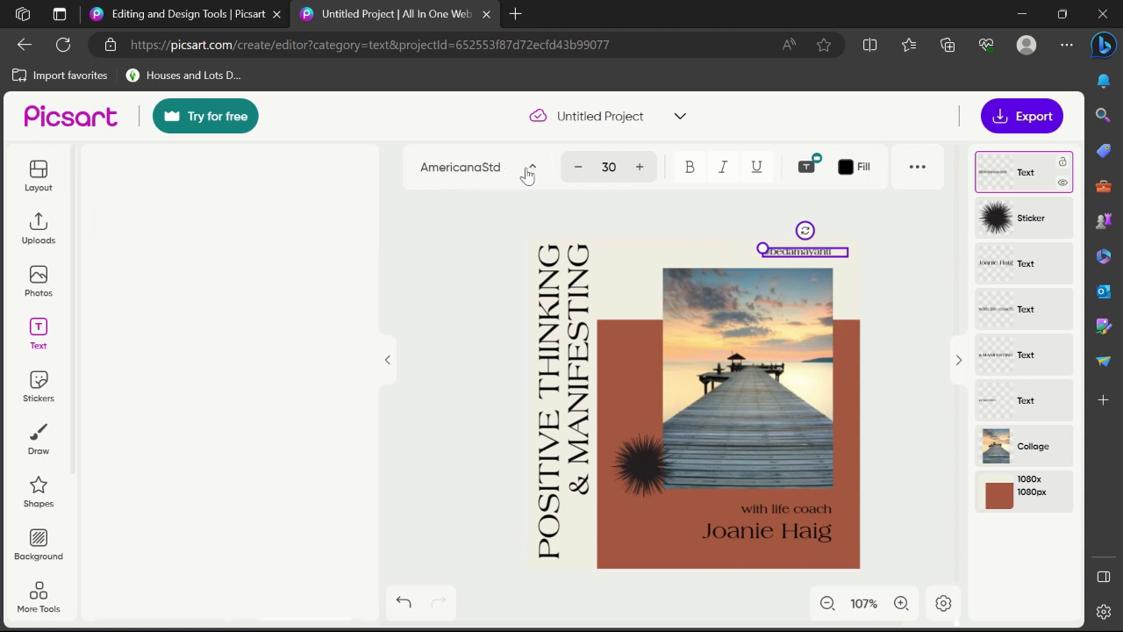
{"action": "scroll", "coordinate": [193, 561], "scroll_direction": "down", "scroll_amount": 3}
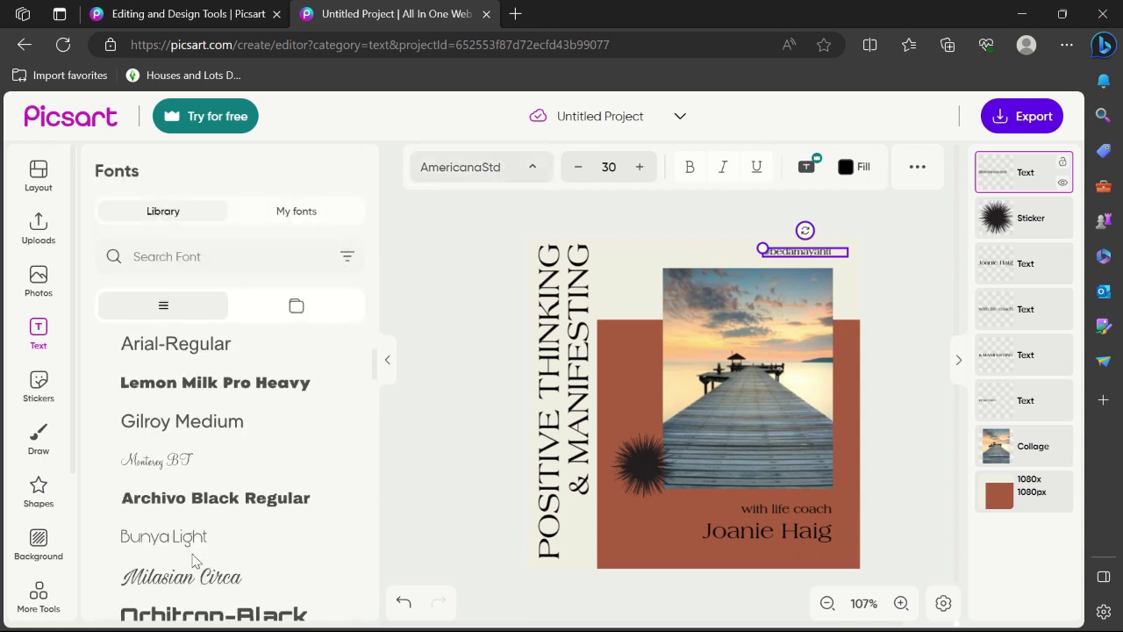
{"action": "scroll", "coordinate": [194, 561], "scroll_direction": "down", "scroll_amount": 2}
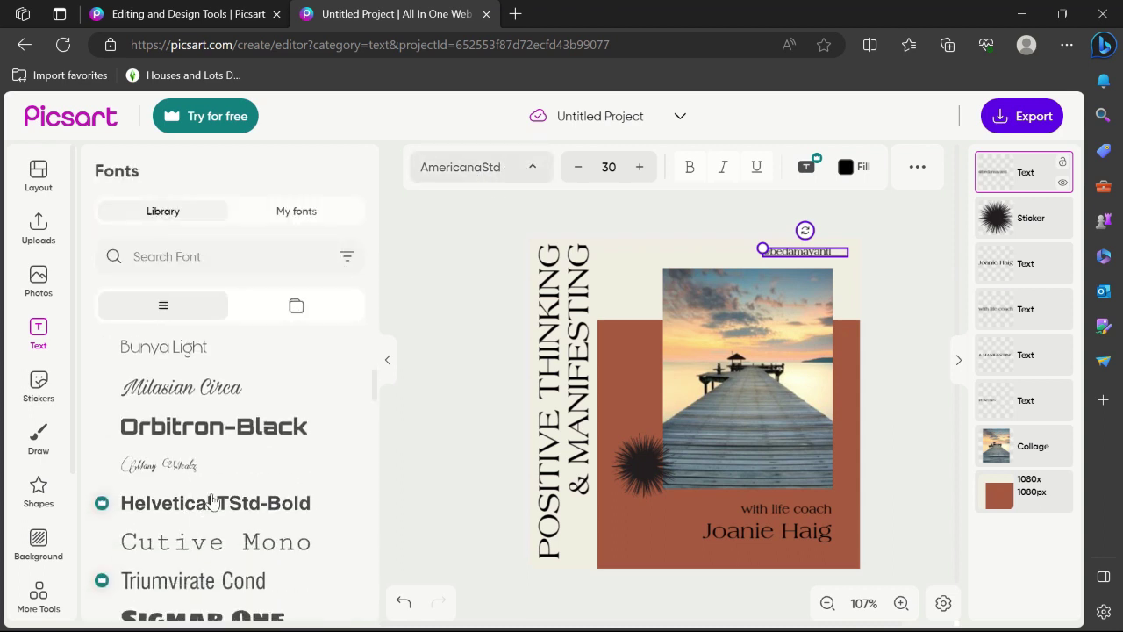
{"action": "left_click", "coordinate": [155, 348]}
{"action": "scroll", "coordinate": [238, 478], "scroll_direction": "down", "scroll_amount": 2}
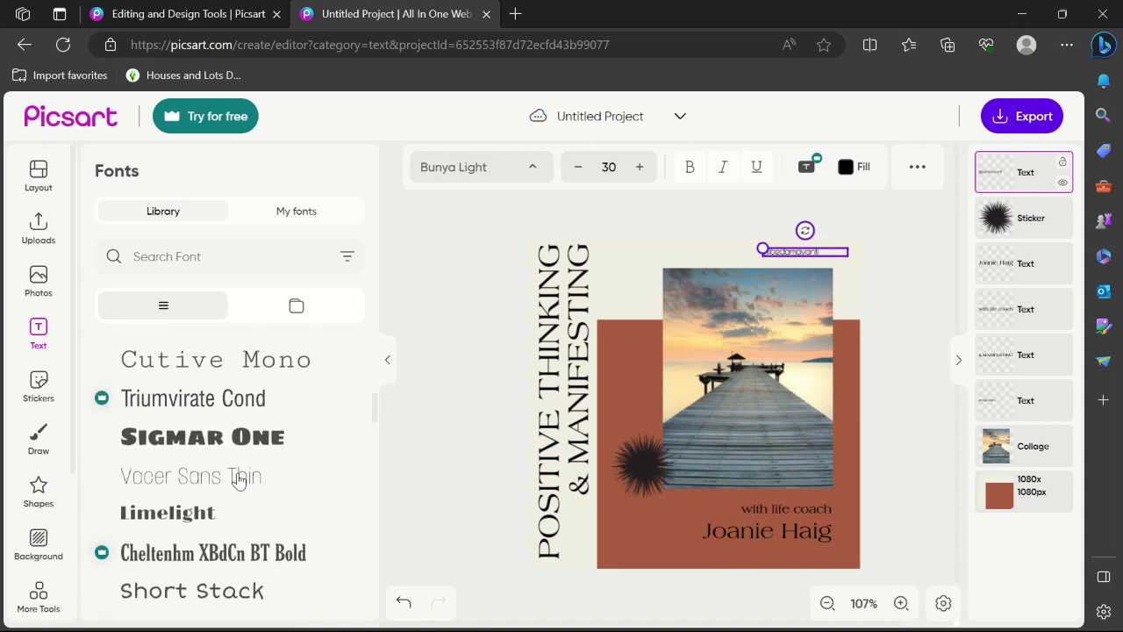
{"action": "scroll", "coordinate": [197, 583], "scroll_direction": "down", "scroll_amount": 2}
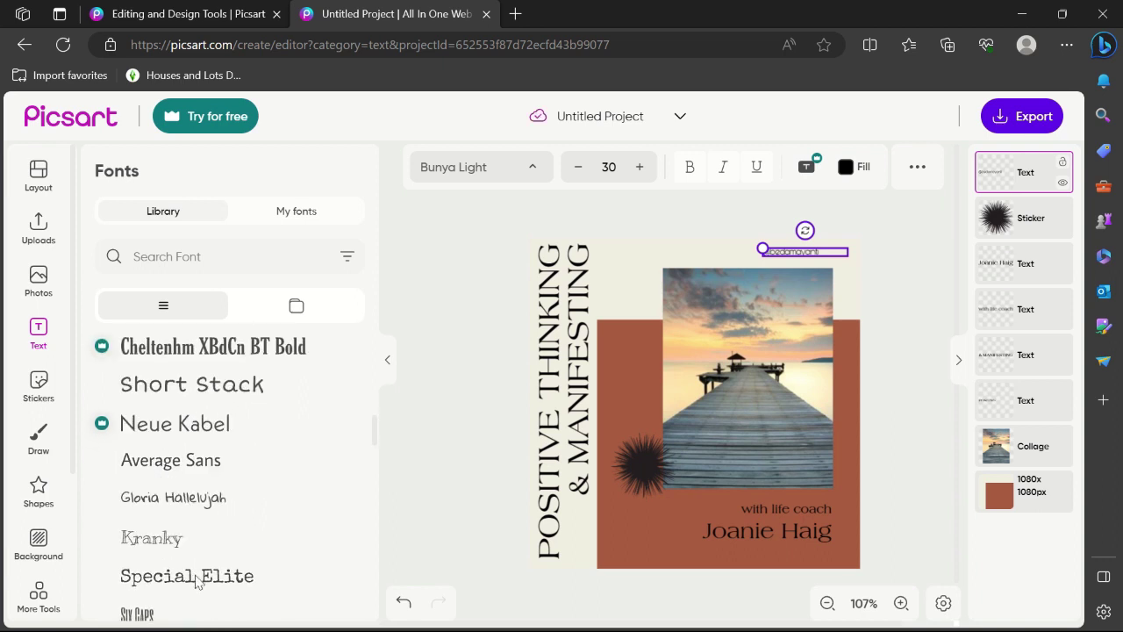
{"action": "scroll", "coordinate": [198, 581], "scroll_direction": "down", "scroll_amount": 1}
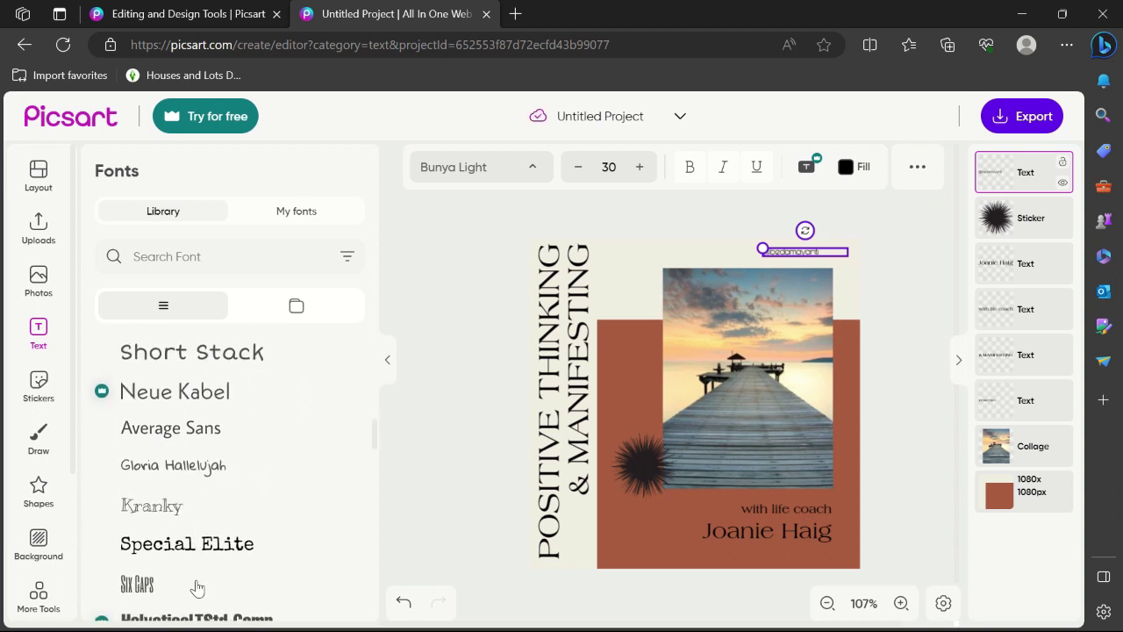
{"action": "left_click", "coordinate": [149, 515]}
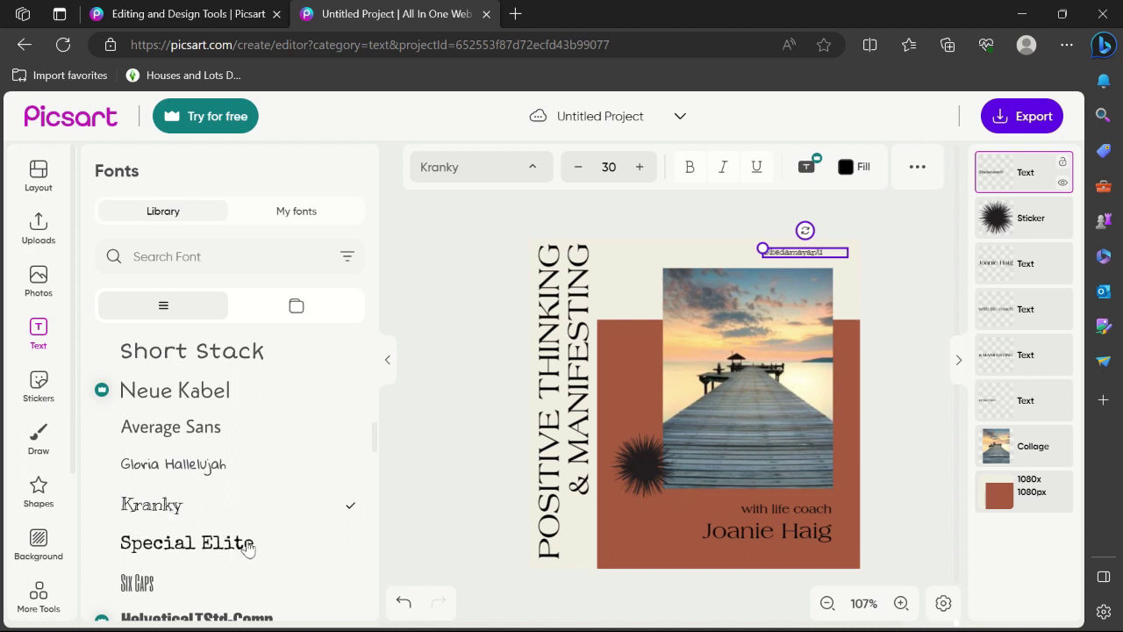
{"action": "scroll", "coordinate": [245, 546], "scroll_direction": "down", "scroll_amount": 2}
{"action": "scroll", "coordinate": [181, 489], "scroll_direction": "down", "scroll_amount": 1}
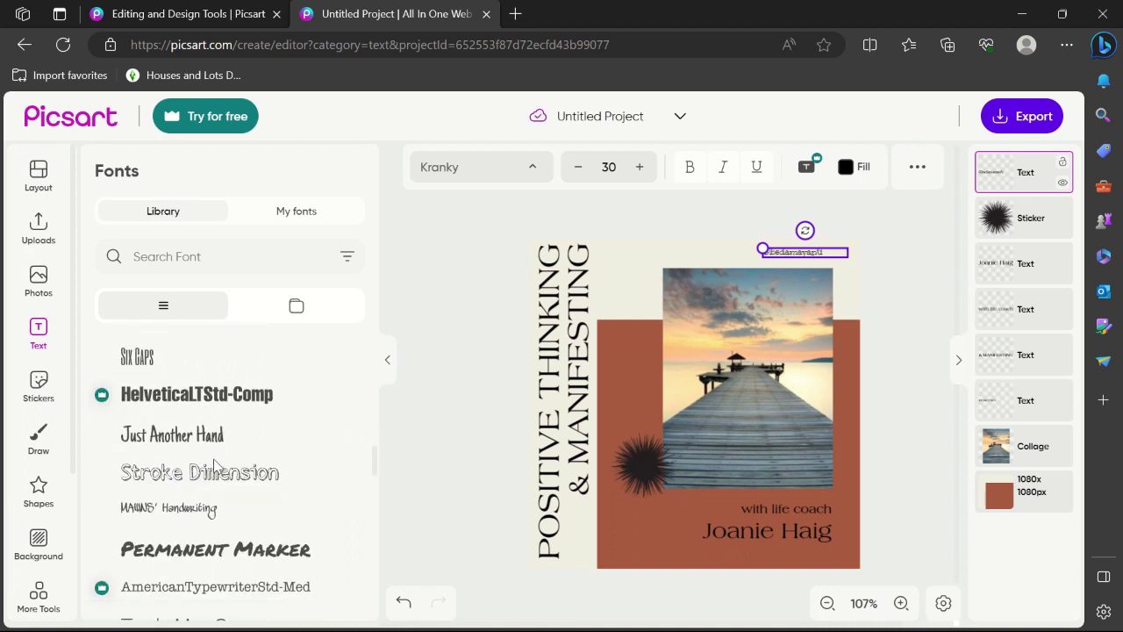
{"action": "mouse_move", "coordinate": [100, 400]}
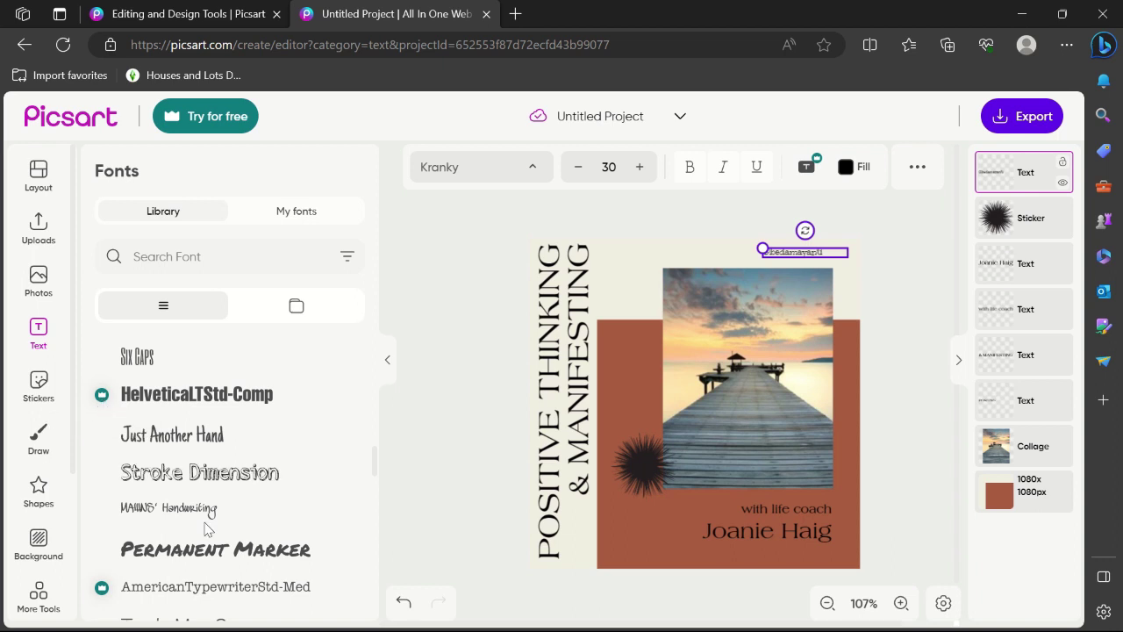
{"action": "scroll", "coordinate": [189, 570], "scroll_direction": "down", "scroll_amount": 2}
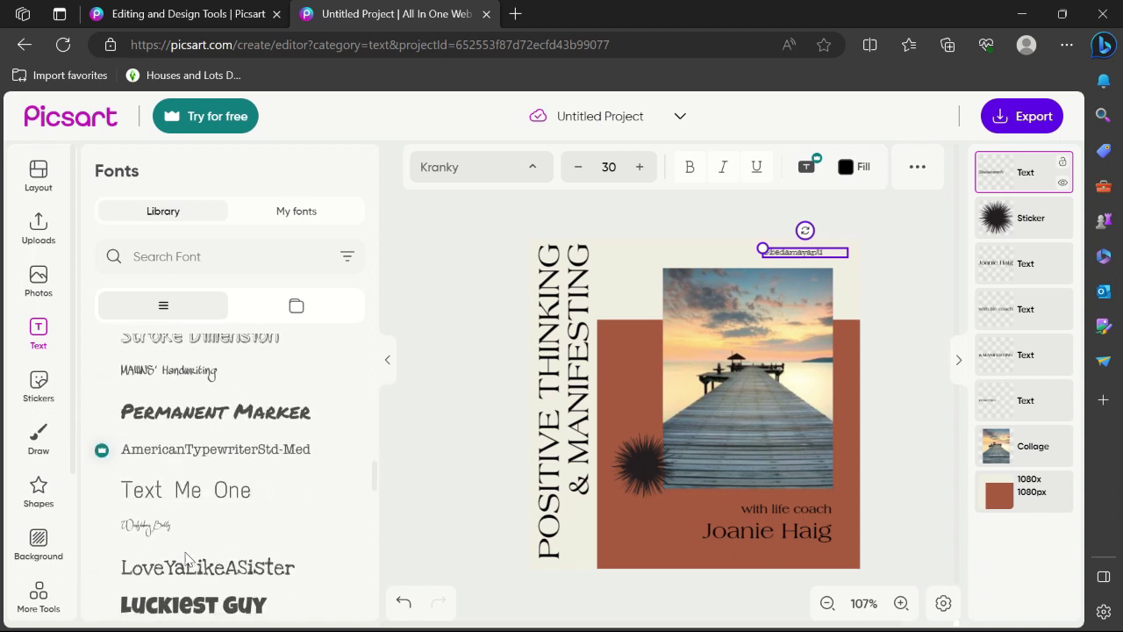
{"action": "scroll", "coordinate": [184, 566], "scroll_direction": "down", "scroll_amount": 4}
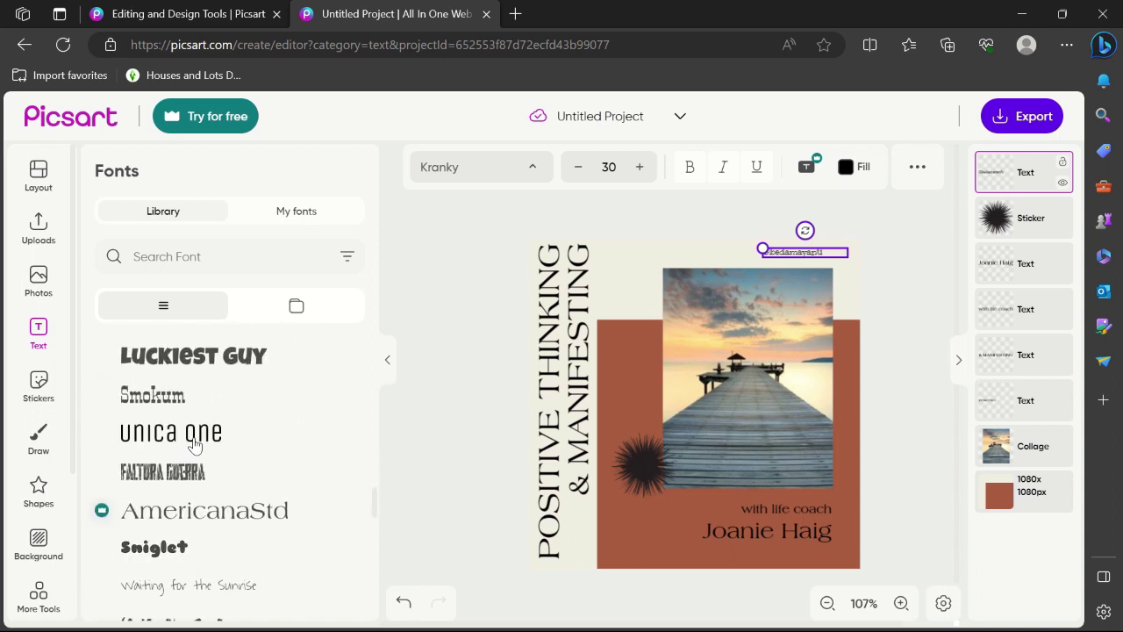
{"action": "left_click", "coordinate": [193, 445]}
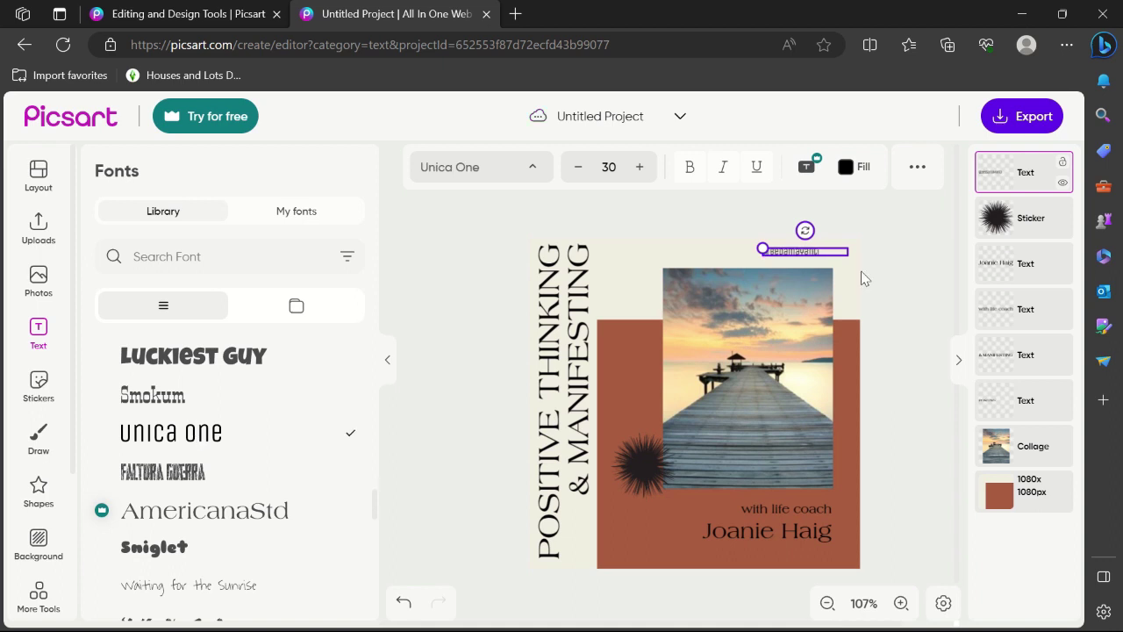
Enlarge the handle text to size 37 and make it bold and italic
{"action": "left_click", "coordinate": [641, 169]}
{"action": "left_click", "coordinate": [641, 169]}
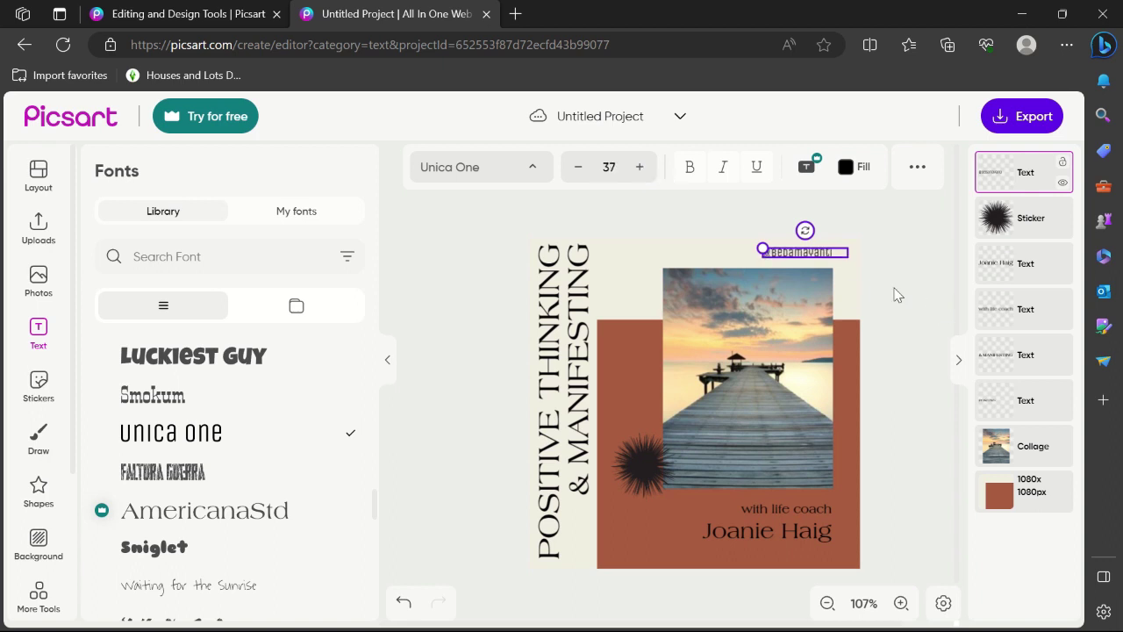
{"action": "left_click", "coordinate": [815, 252]}
{"action": "left_click", "coordinate": [689, 168]}
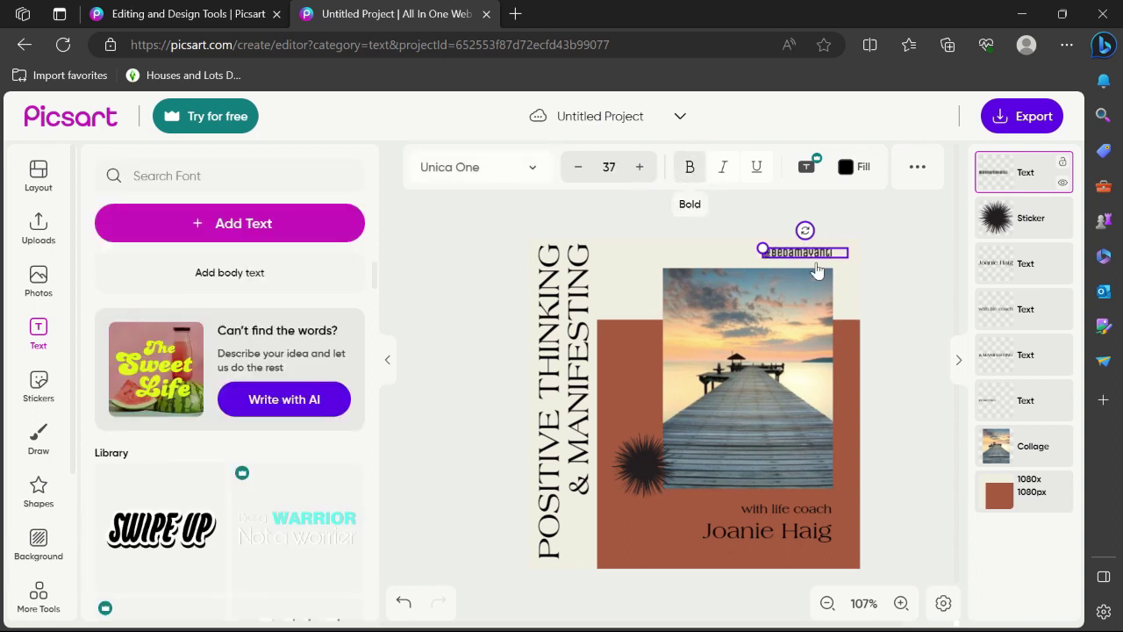
{"action": "left_click", "coordinate": [724, 171]}
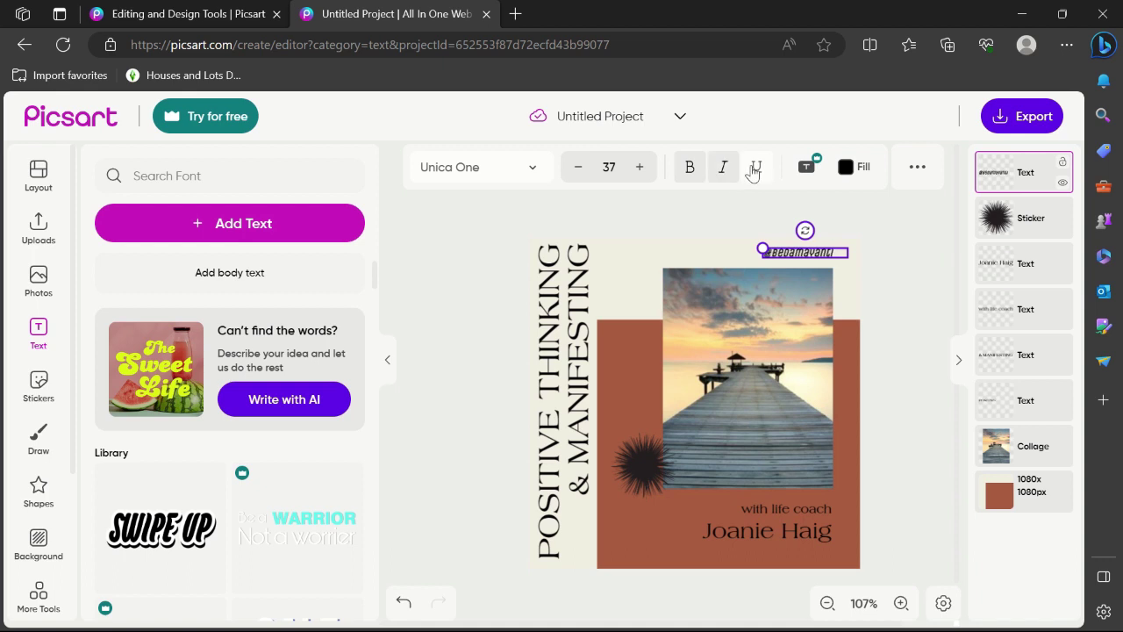
{"action": "left_click", "coordinate": [907, 327]}
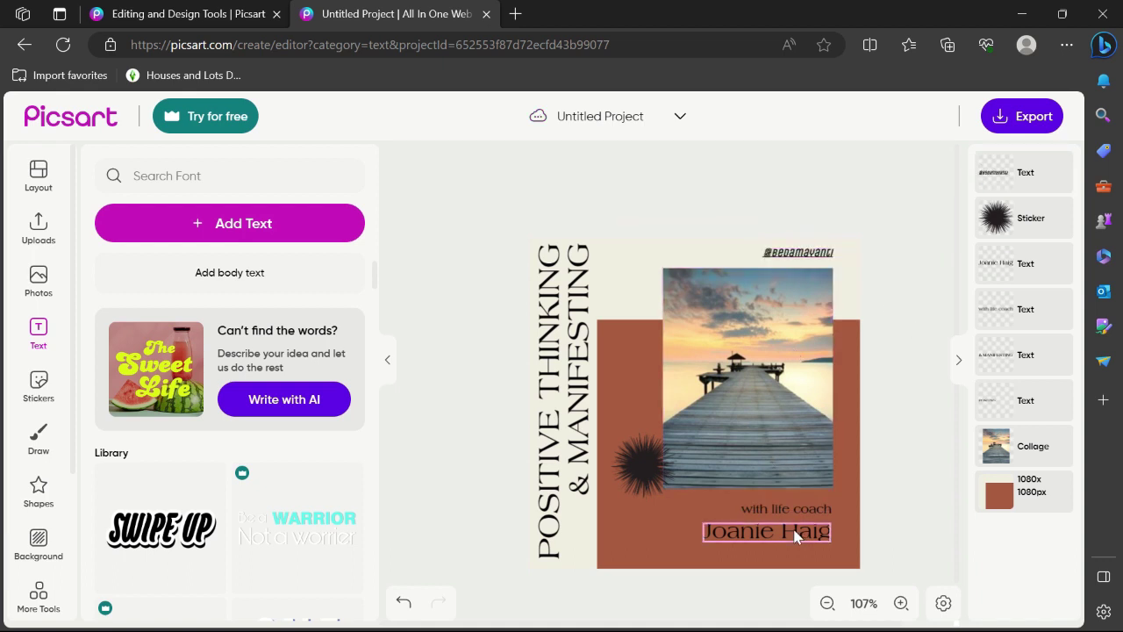
Replace POSITIVE THINKING with PEMANDANGAN in the vertical title
{"action": "left_click", "coordinate": [550, 405]}
{"action": "double_click", "coordinate": [550, 403]}
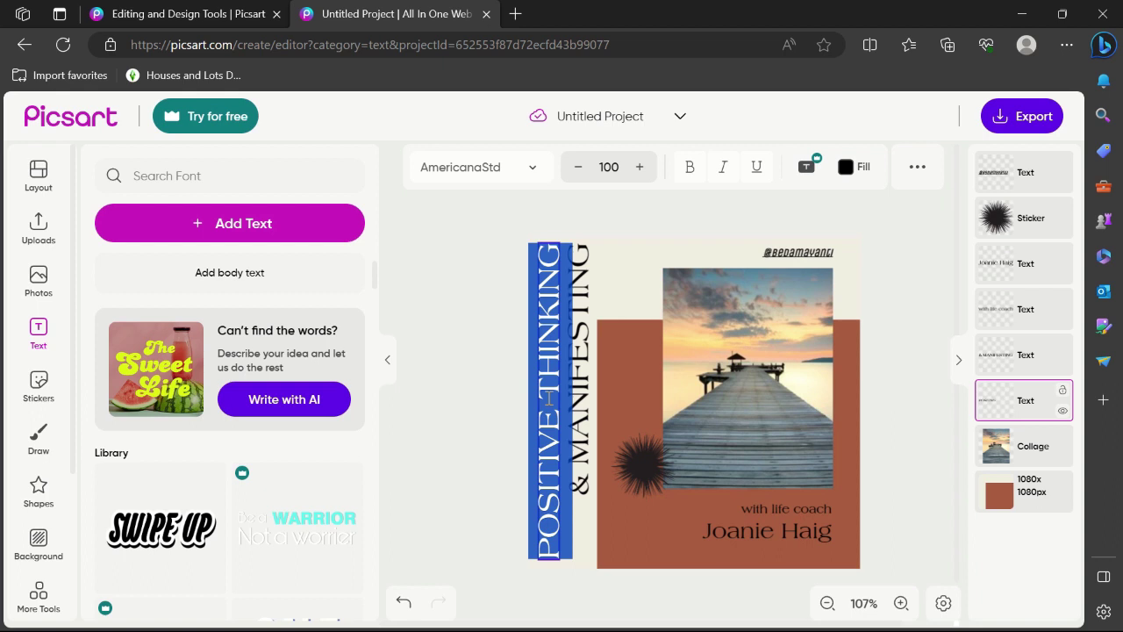
{"action": "type", "text": "P"}
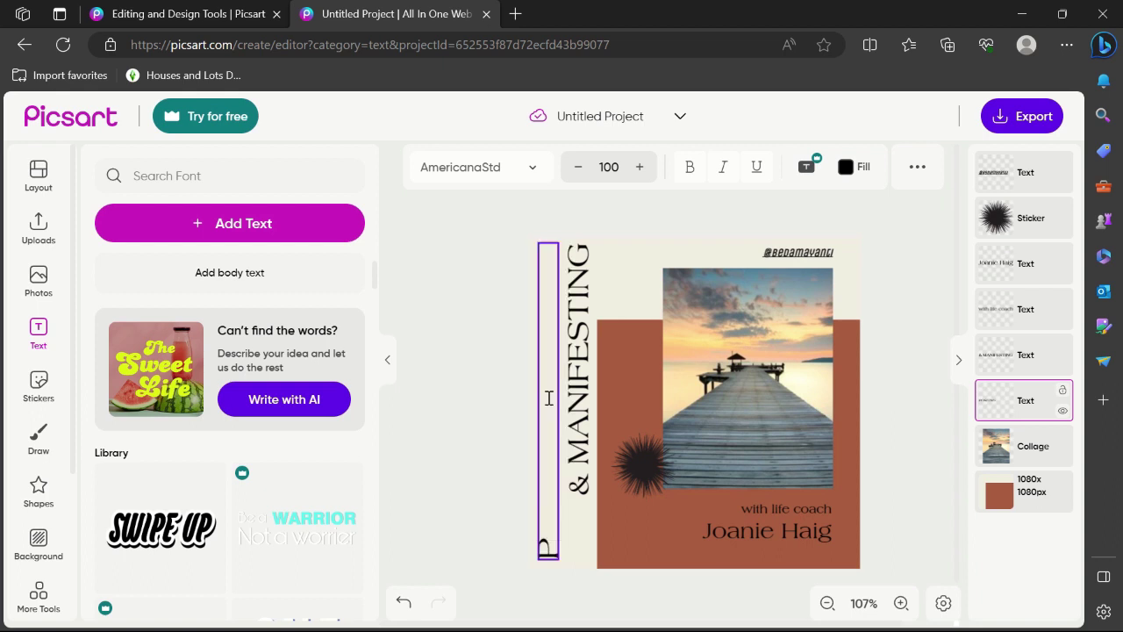
{"action": "type", "text": "EMANDANGAN"}
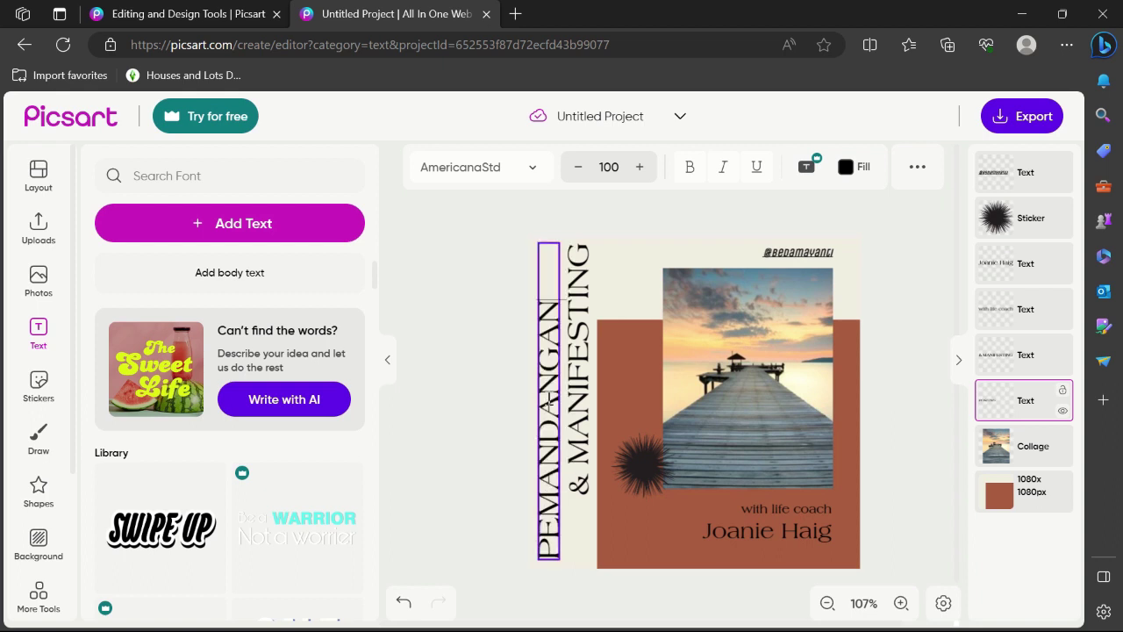
Replace & MANIFESTING with PANTAI in the second vertical title
{"action": "left_click", "coordinate": [579, 401]}
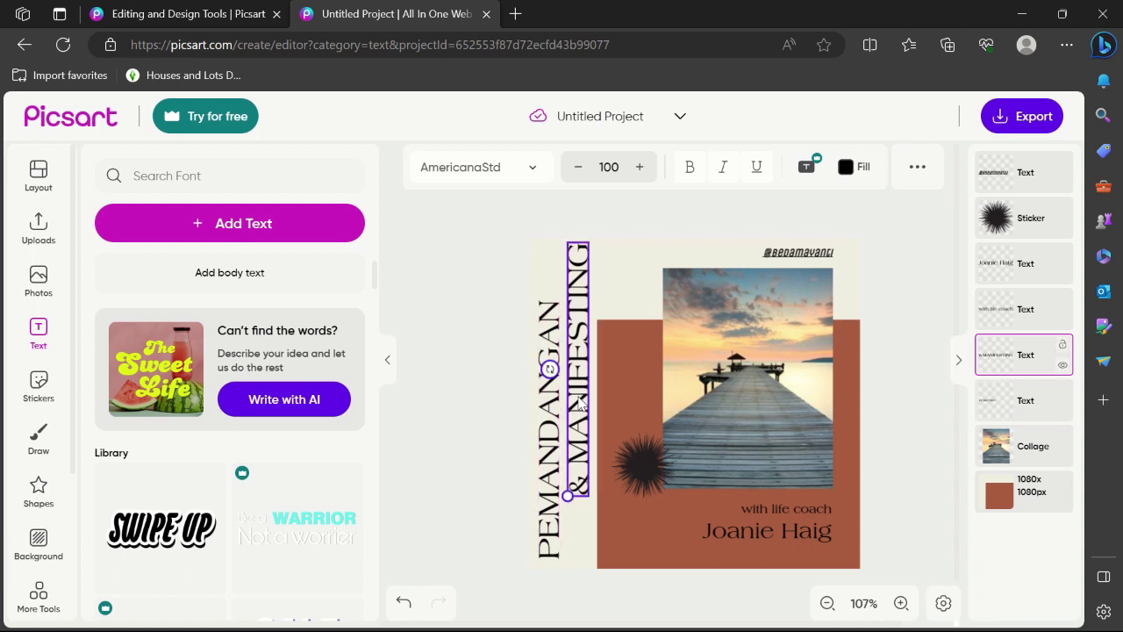
{"action": "double_click", "coordinate": [579, 399]}
{"action": "type", "text": "PANTAI"}
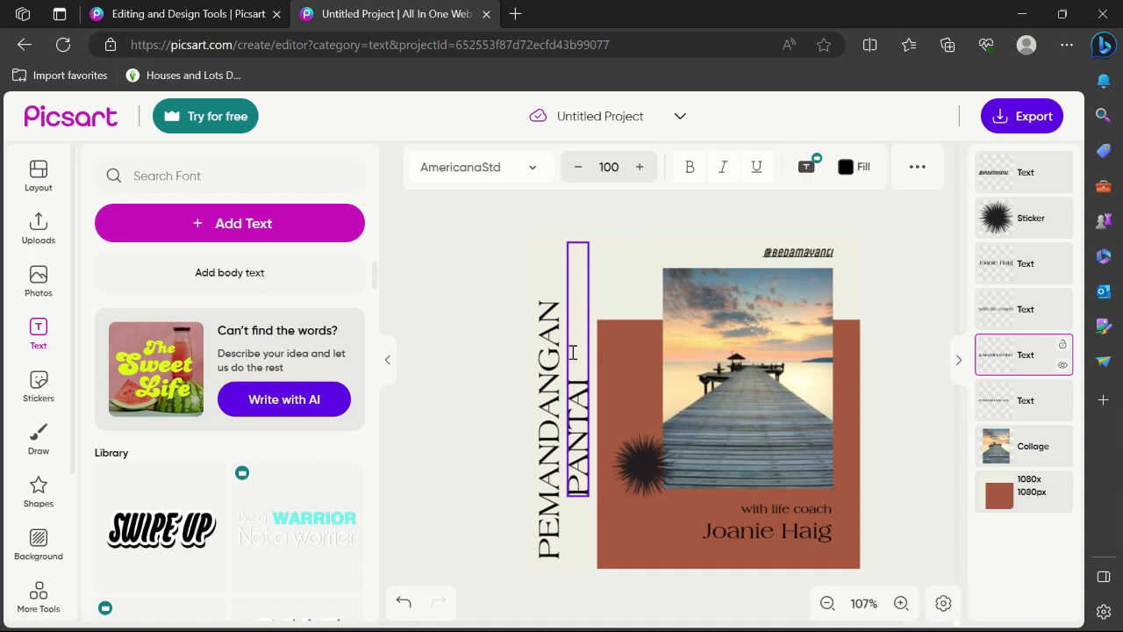
{"action": "double_click", "coordinate": [580, 495]}
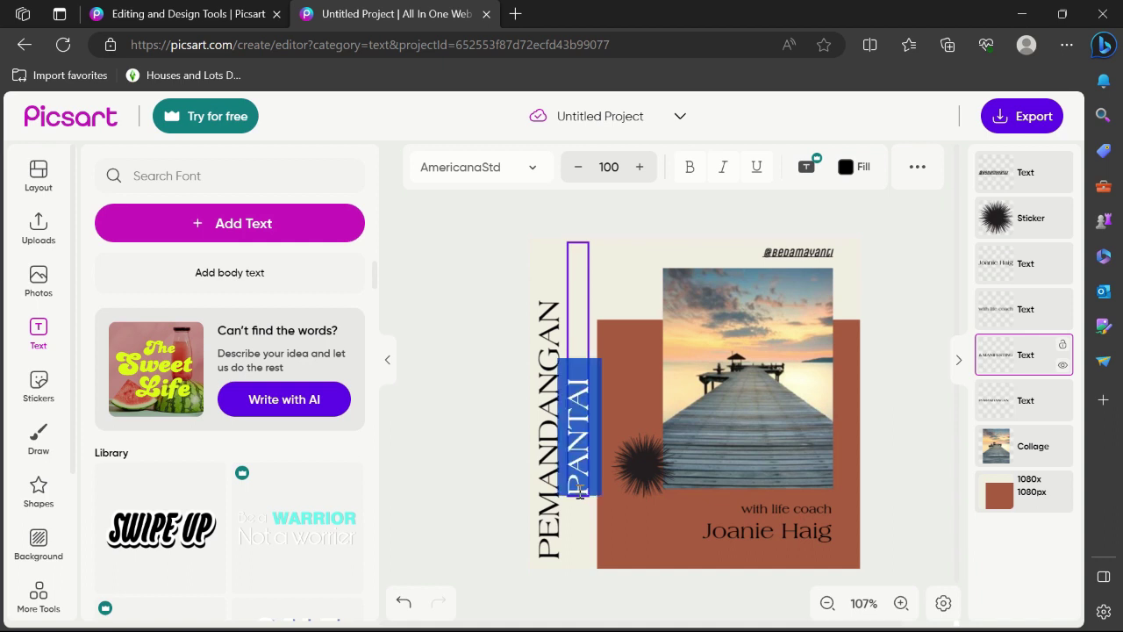
{"action": "left_click", "coordinate": [579, 493]}
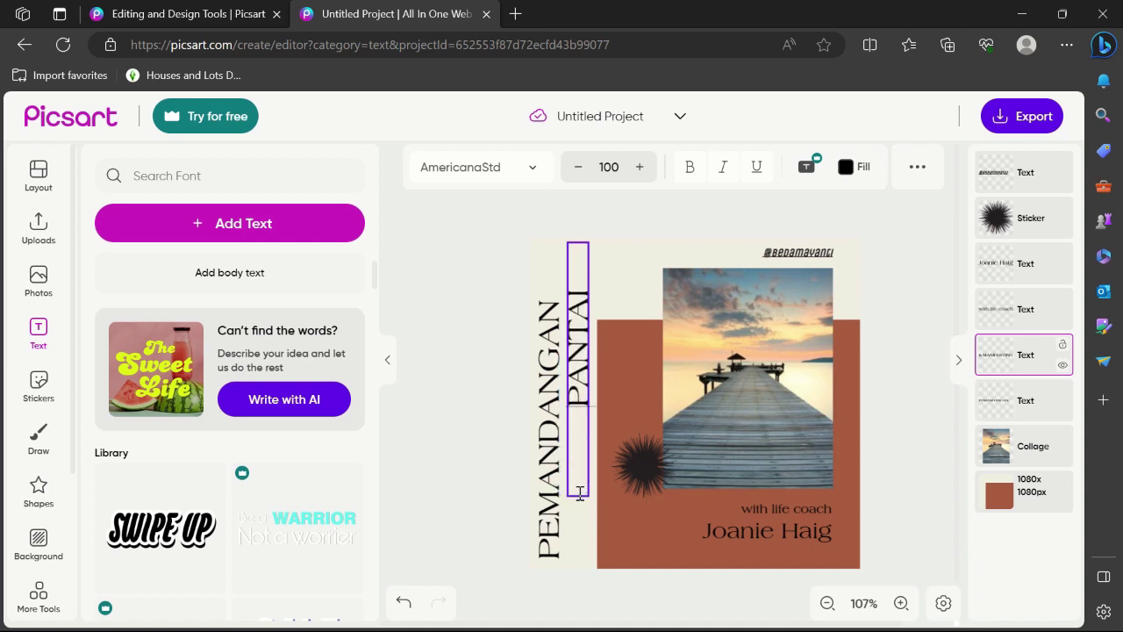
{"action": "key", "text": "Escape"}
{"action": "left_click", "coordinate": [472, 454]}
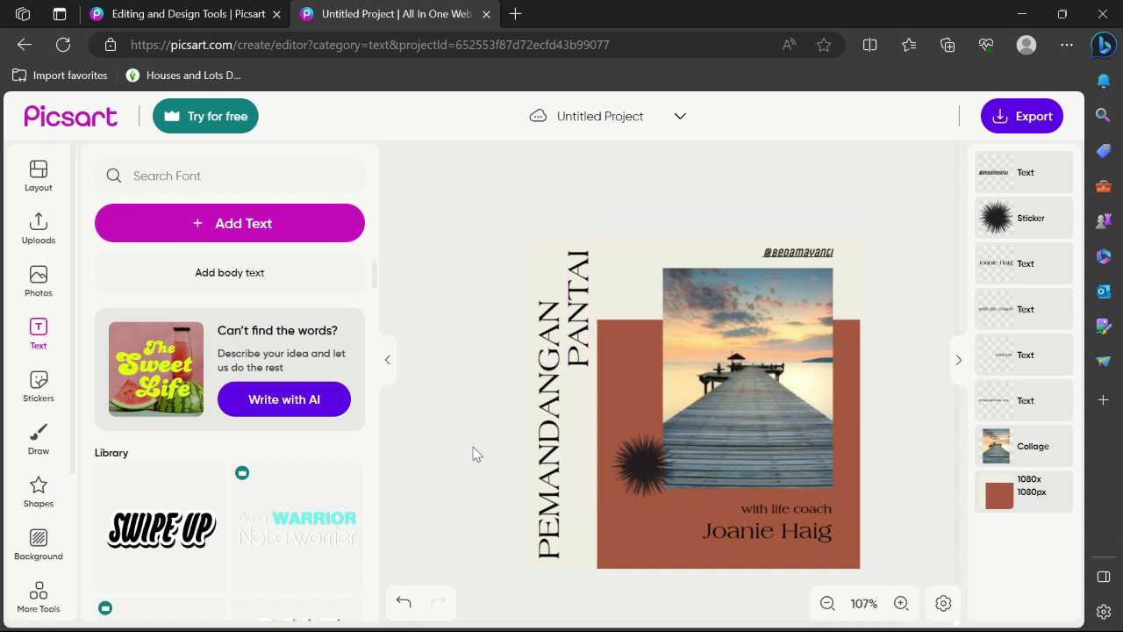
Change the 'with life coach' line to read 'A Day In My Life'
{"action": "left_click", "coordinate": [782, 507]}
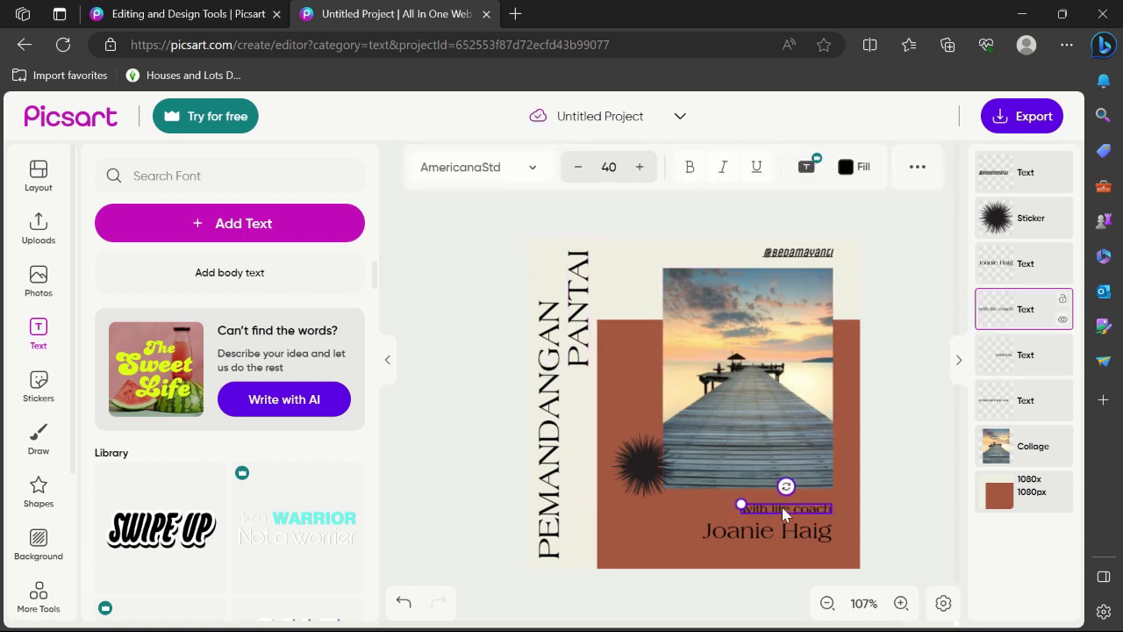
{"action": "double_click", "coordinate": [782, 507]}
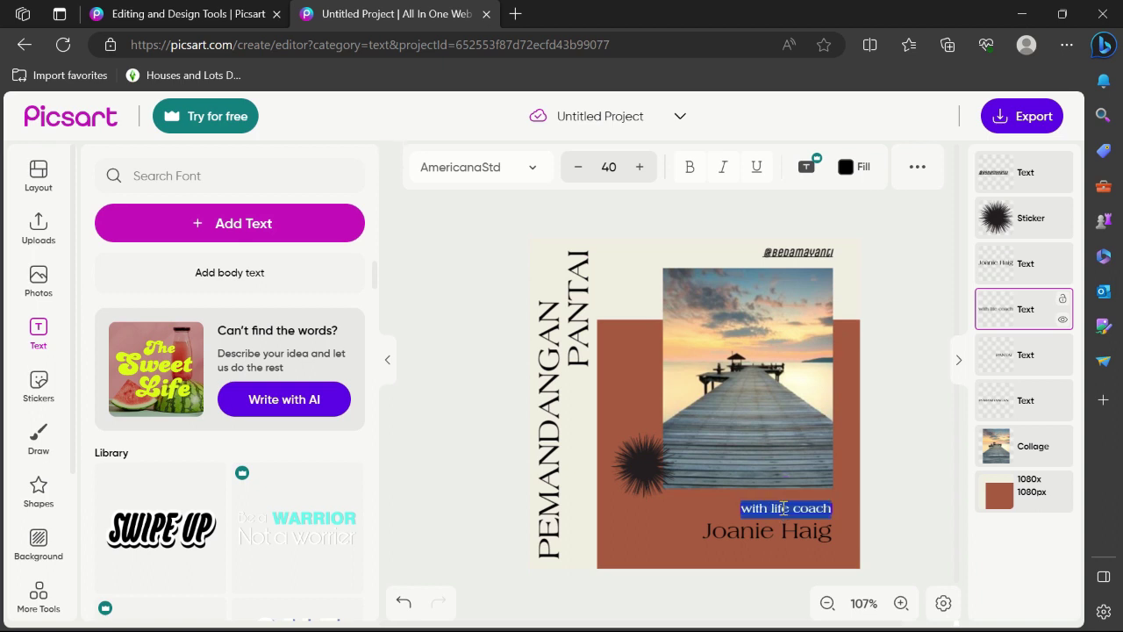
{"action": "type", "text": "A Day"}
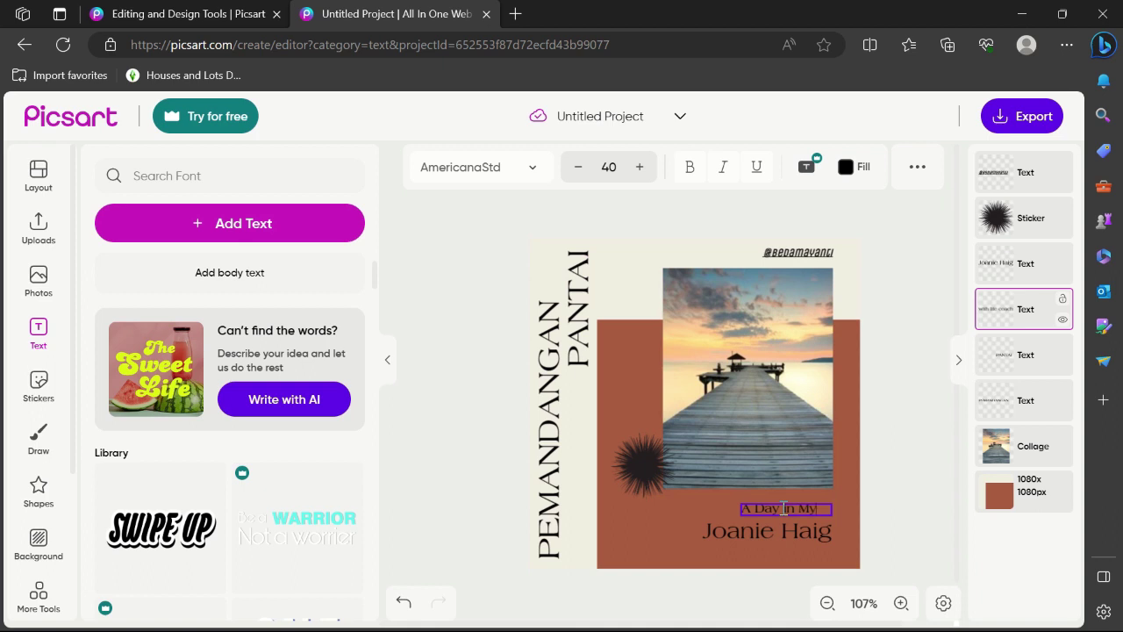
{"action": "type", "text": " In My"}
{"action": "left_click", "coordinate": [786, 530]}
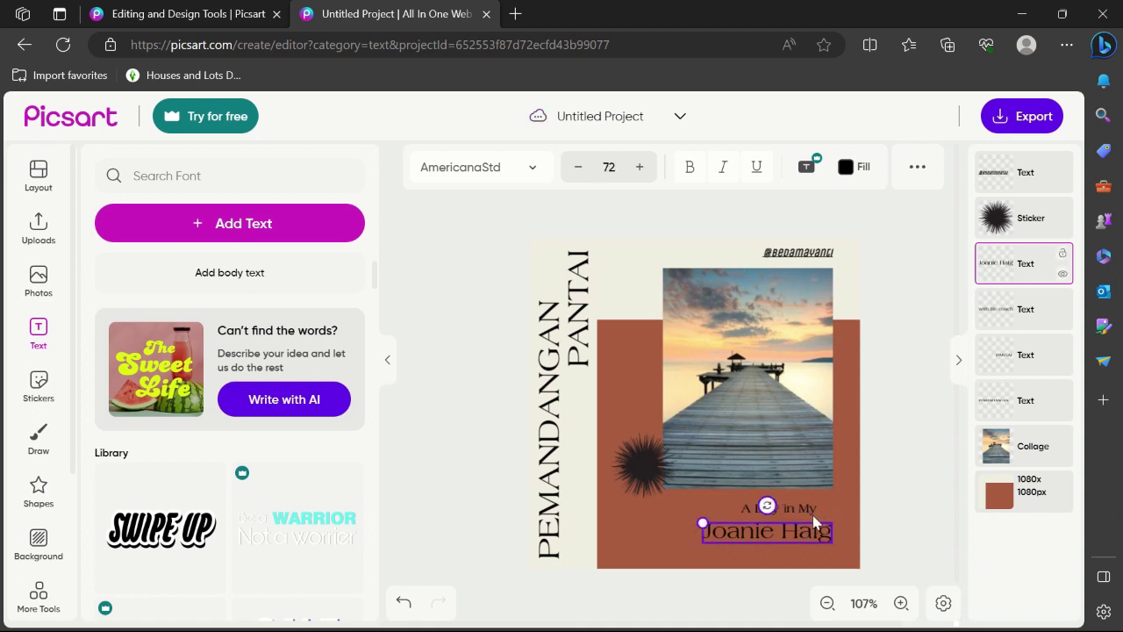
{"action": "double_click", "coordinate": [814, 511]}
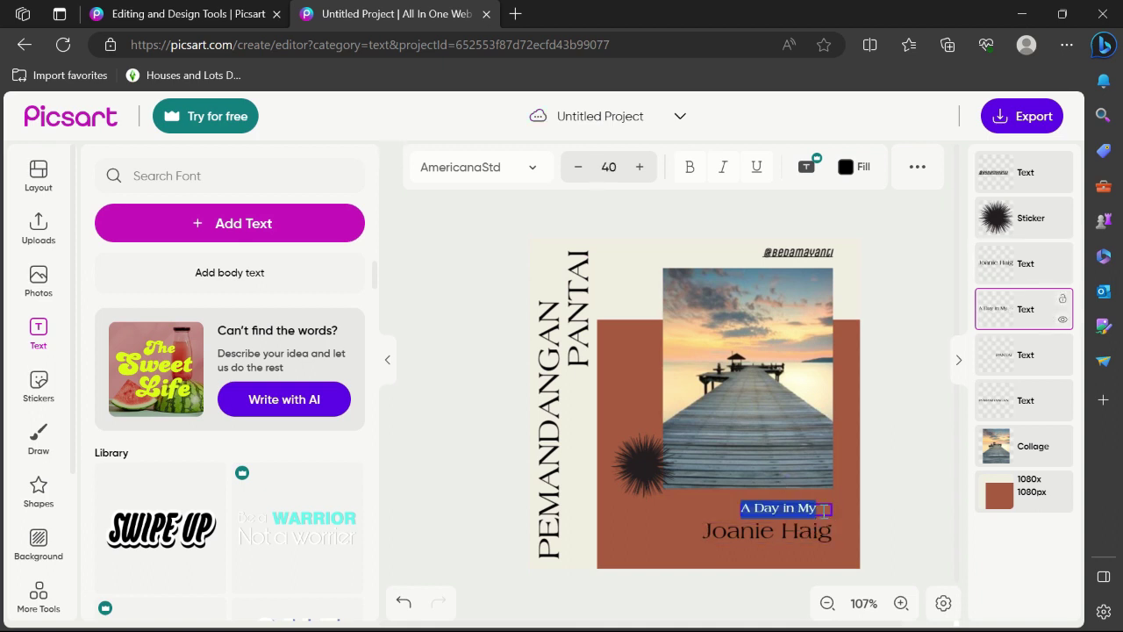
{"action": "left_click", "coordinate": [823, 510]}
{"action": "key", "text": "Return"}
{"action": "type", "text": "Life"}
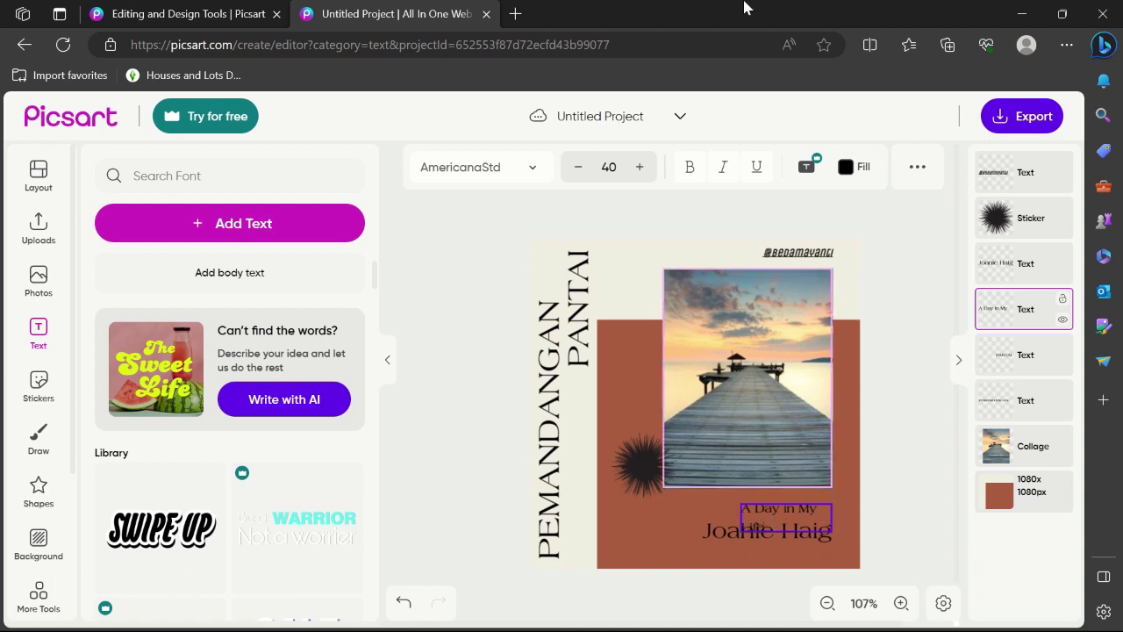
Shrink the 'A Day In My Life' caption to size 35 so it fits one line
{"action": "key", "text": "ctrl+a"}
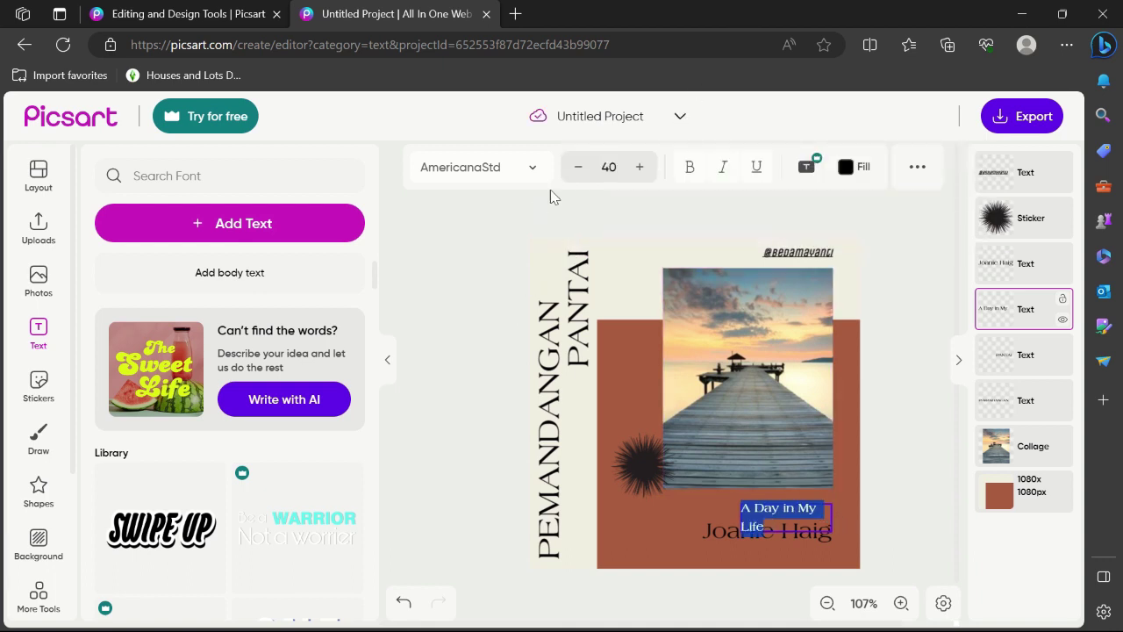
{"action": "left_click", "coordinate": [579, 172]}
{"action": "left_click", "coordinate": [579, 172]}
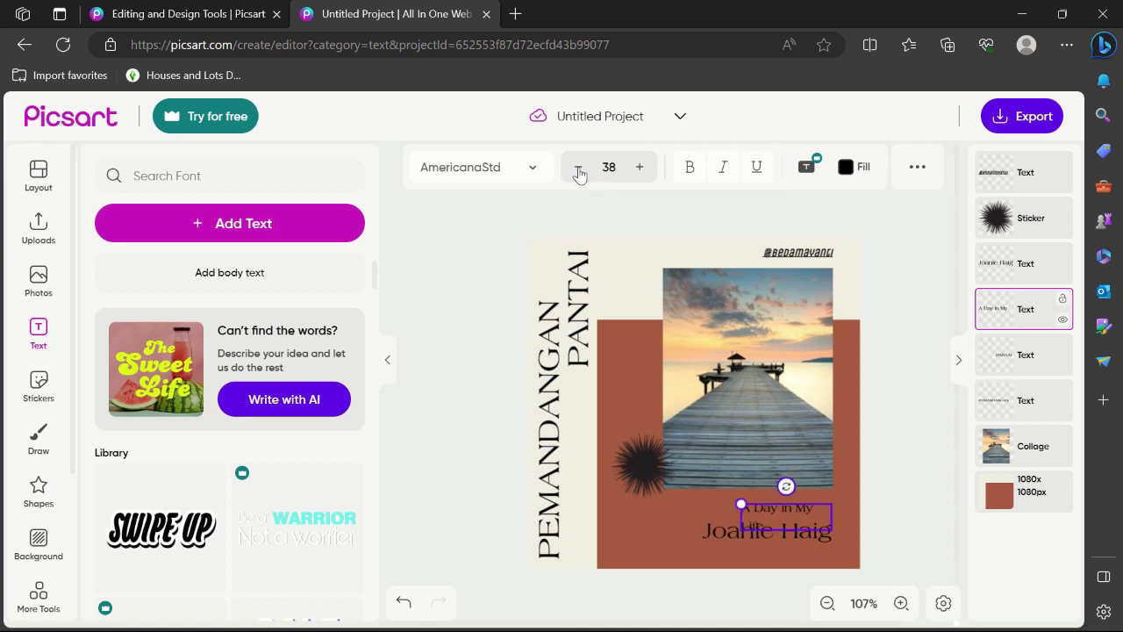
{"action": "left_click", "coordinate": [579, 172]}
{"action": "left_click", "coordinate": [579, 172]}
{"action": "left_click", "coordinate": [579, 172]}
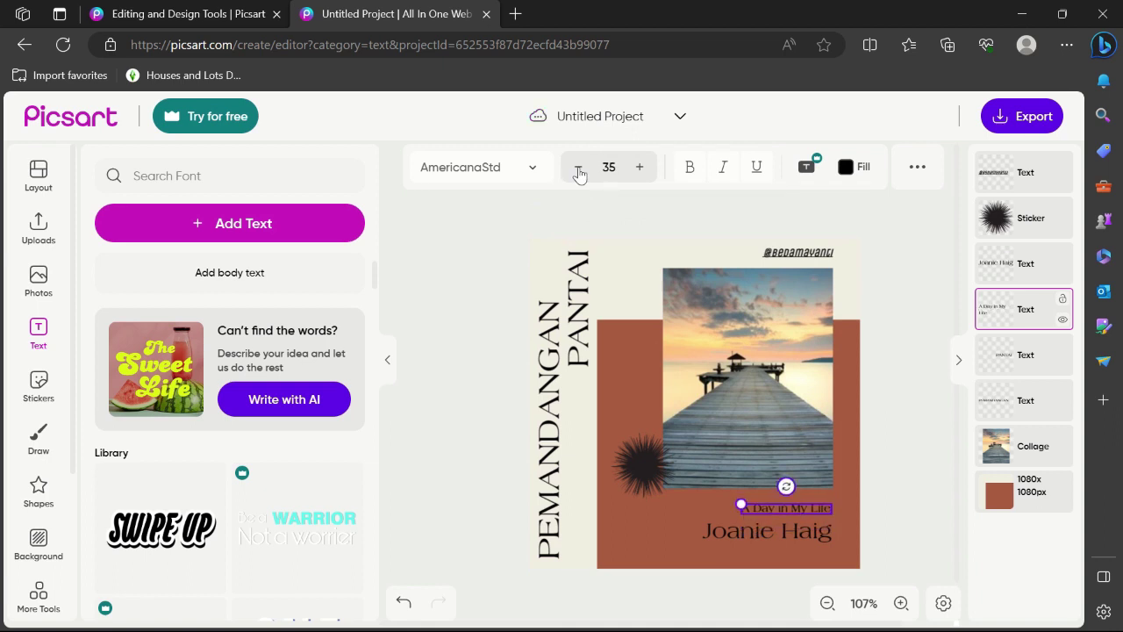
{"action": "left_click", "coordinate": [795, 533]}
Replace the name text with a new full name and reduce it to size 64
{"action": "double_click", "coordinate": [795, 533]}
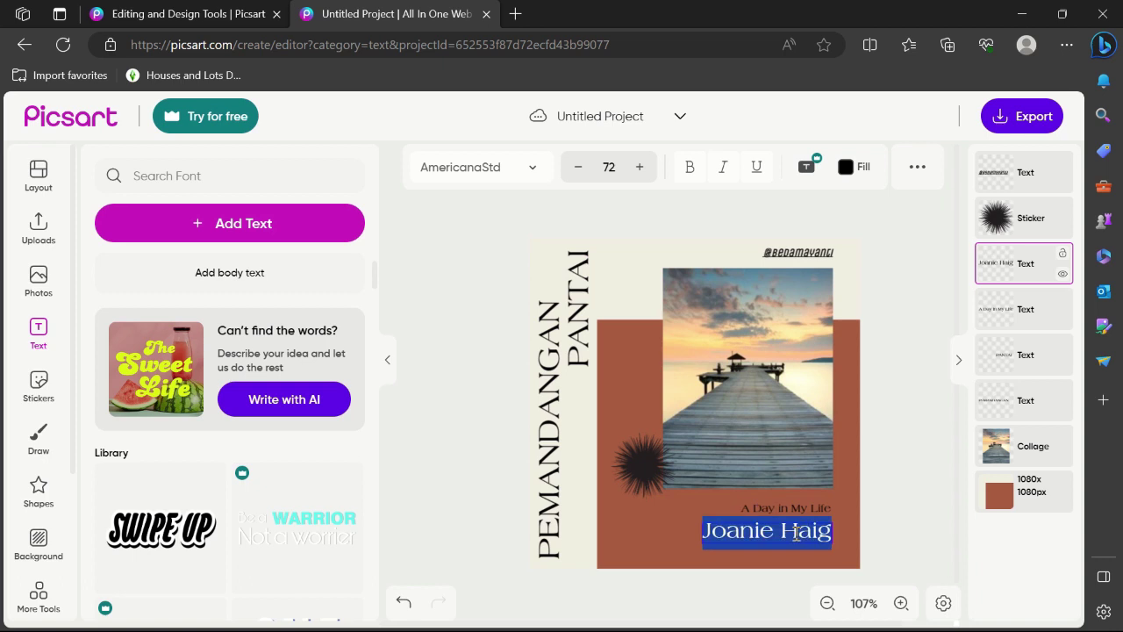
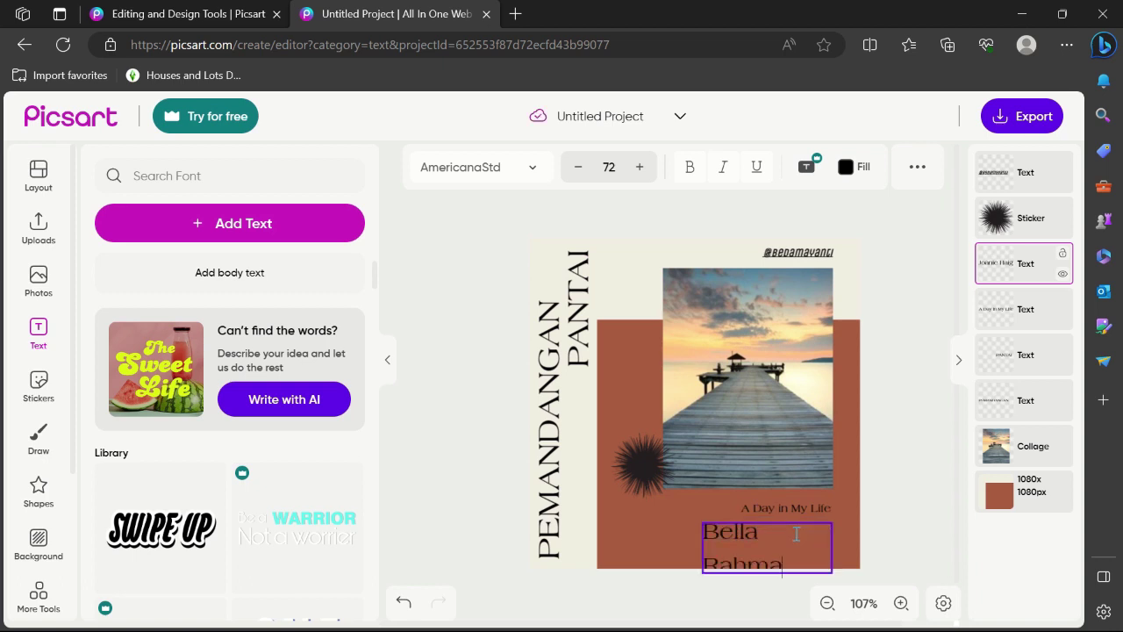
{"action": "key", "text": "ctrl+a"}
{"action": "left_click", "coordinate": [581, 169]}
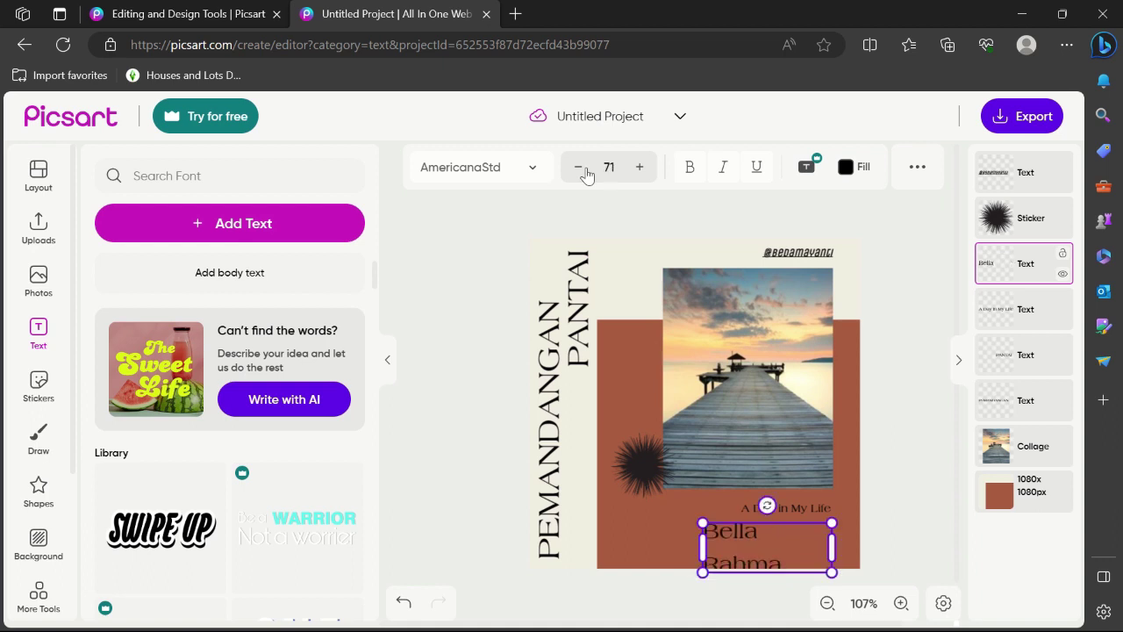
{"action": "left_click", "coordinate": [583, 171]}
{"action": "left_click", "coordinate": [583, 171]}
{"action": "left_click", "coordinate": [583, 171]}
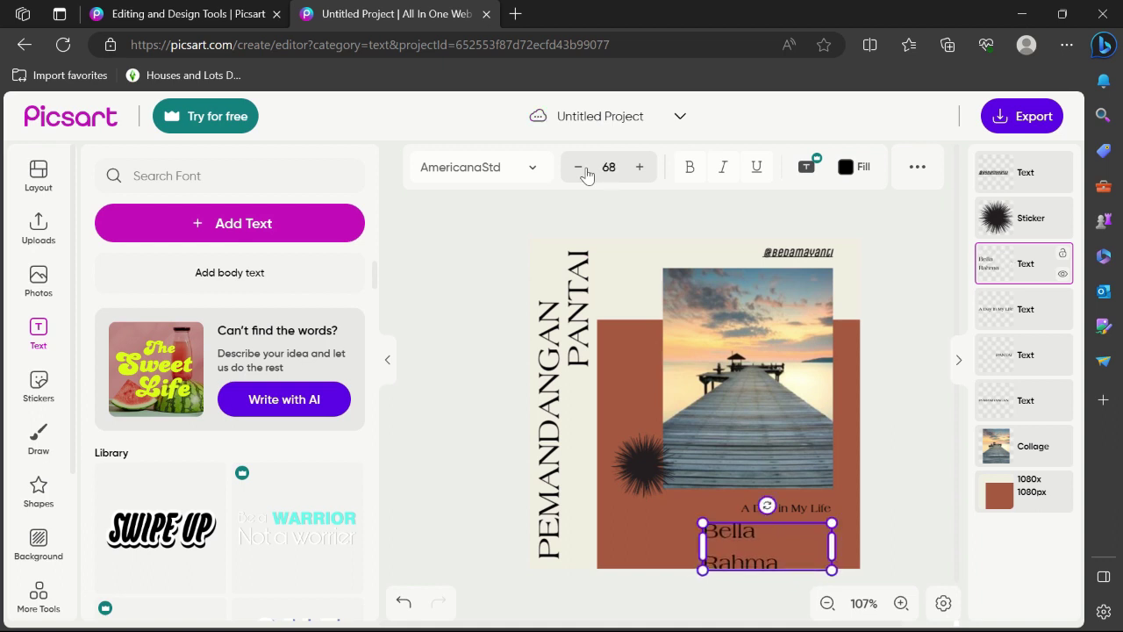
{"action": "left_click", "coordinate": [583, 171]}
{"action": "left_click", "coordinate": [584, 171]}
{"action": "left_click", "coordinate": [584, 171]}
{"action": "left_click", "coordinate": [583, 171]}
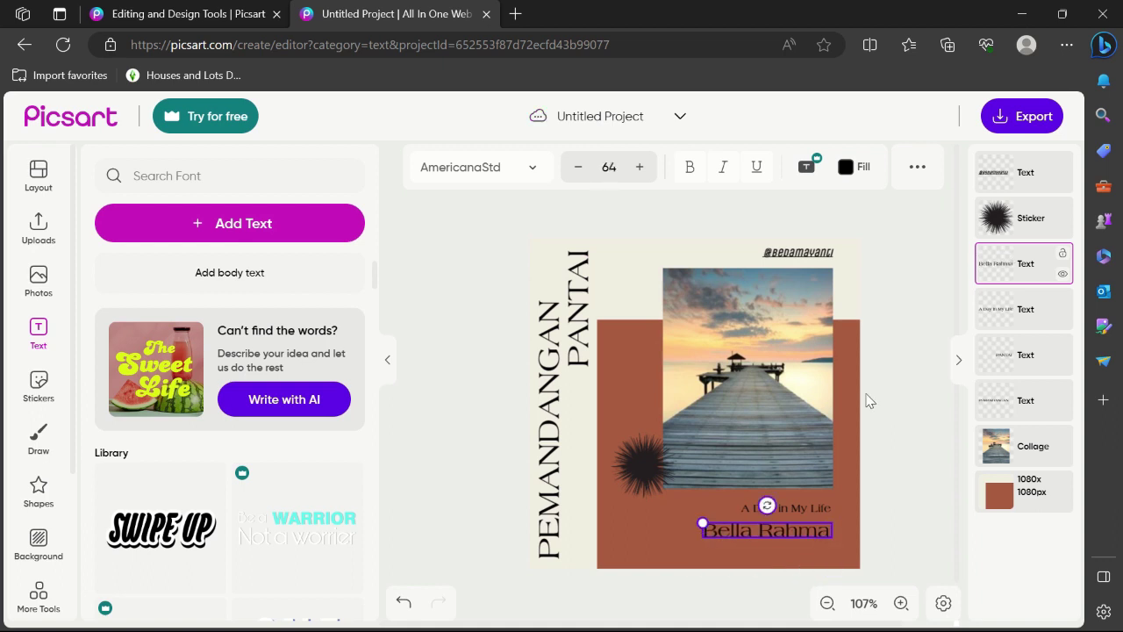
{"action": "left_click", "coordinate": [896, 408]}
{"action": "left_click", "coordinate": [763, 384]}
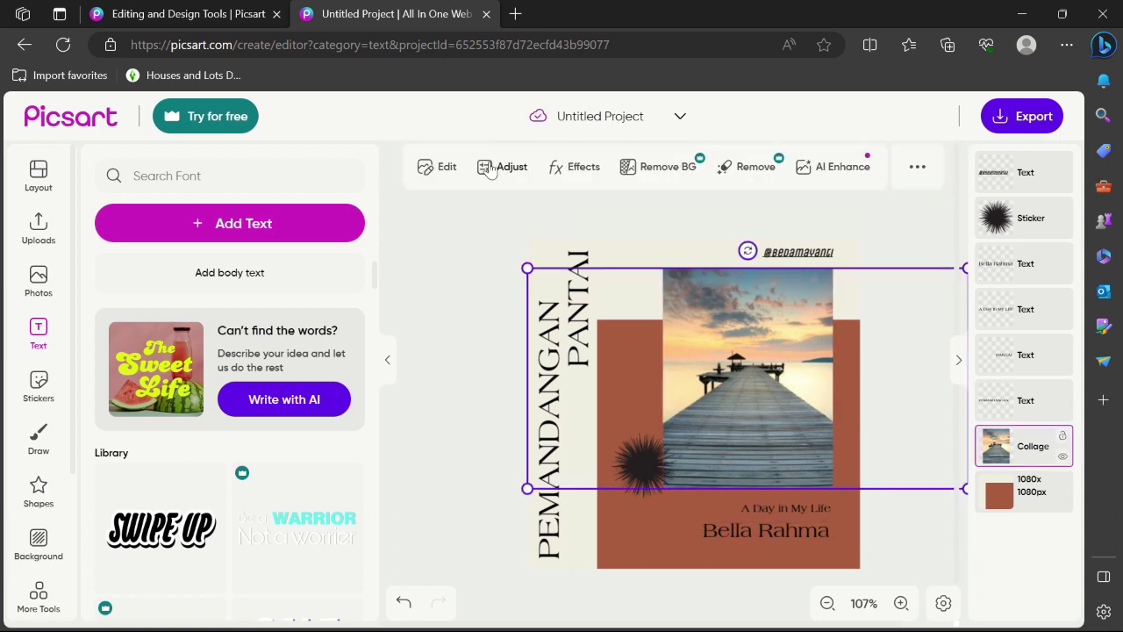
Lower the pier photo's opacity to 85 in the Edit panel
{"action": "left_click", "coordinate": [436, 167]}
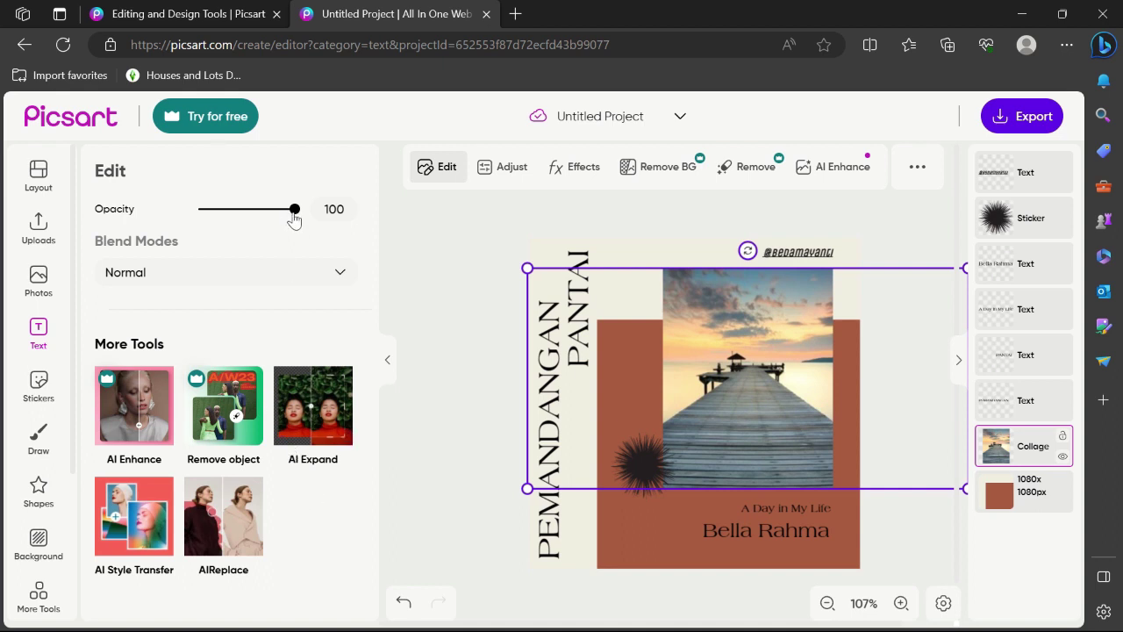
{"action": "left_click_drag", "start_coordinate": [294, 214], "coordinate": [279, 211]}
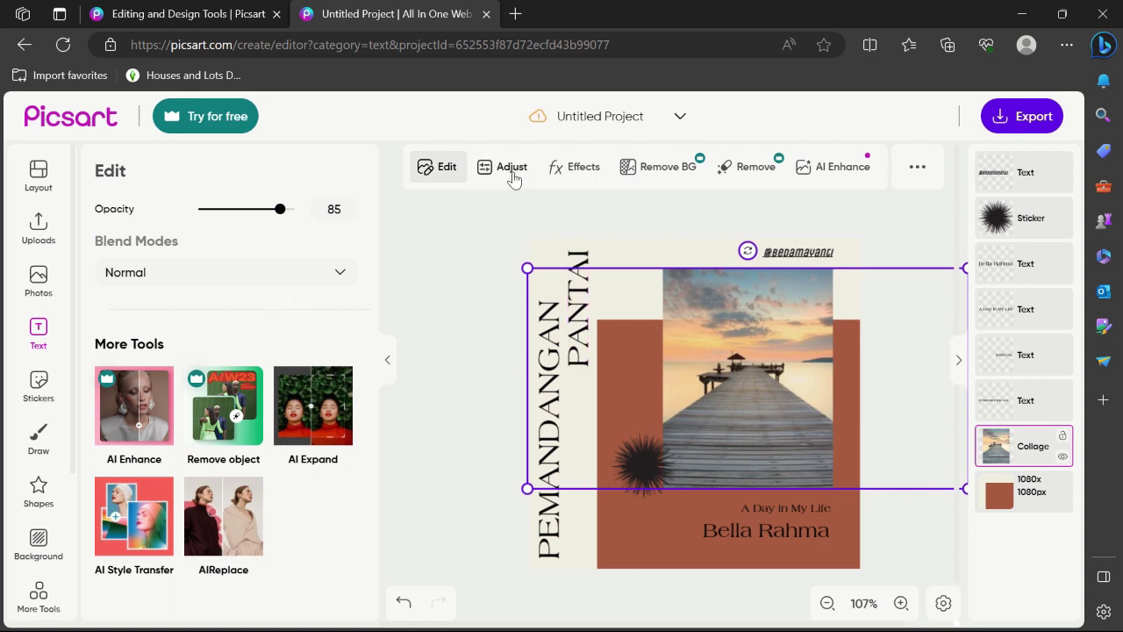
{"action": "left_click", "coordinate": [513, 176]}
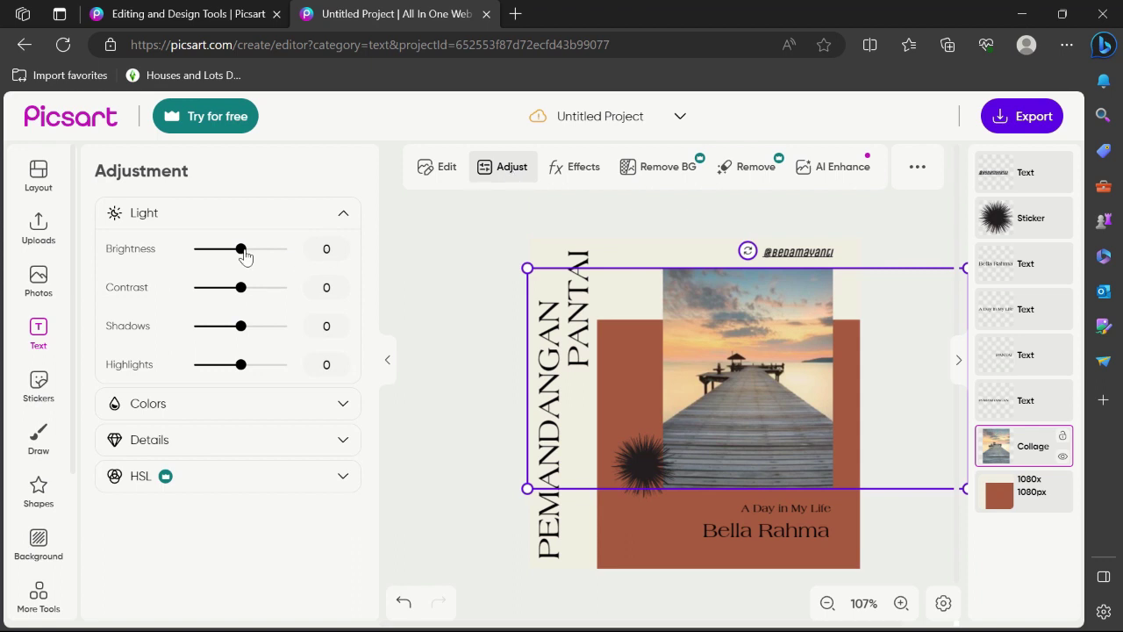
Give the pier photo brightness -40, contrast 56, shadows -84 and highlights 59
{"action": "left_click_drag", "start_coordinate": [245, 255], "coordinate": [346, 249]}
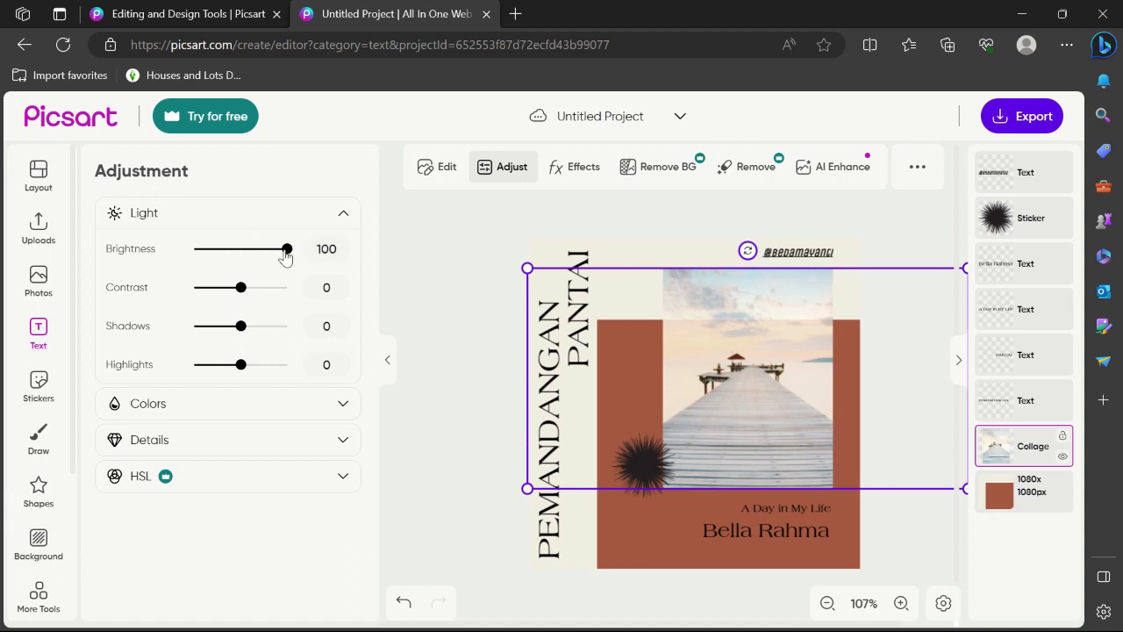
{"action": "left_click_drag", "start_coordinate": [271, 253], "coordinate": [223, 252]}
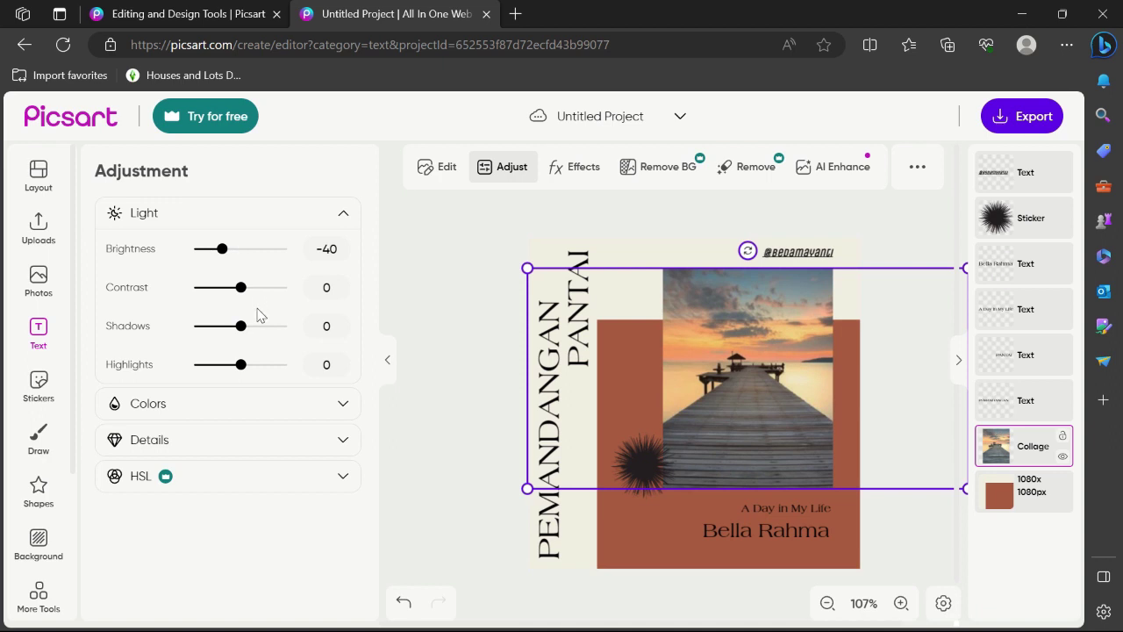
{"action": "left_click_drag", "start_coordinate": [242, 295], "coordinate": [267, 295]}
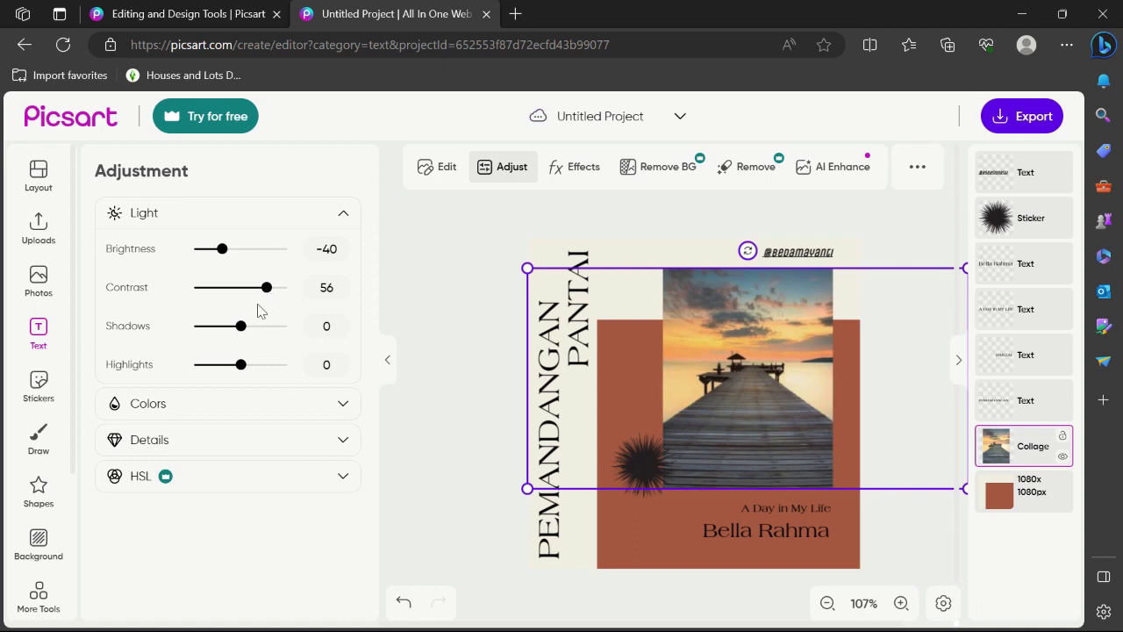
{"action": "left_click_drag", "start_coordinate": [241, 327], "coordinate": [202, 328]}
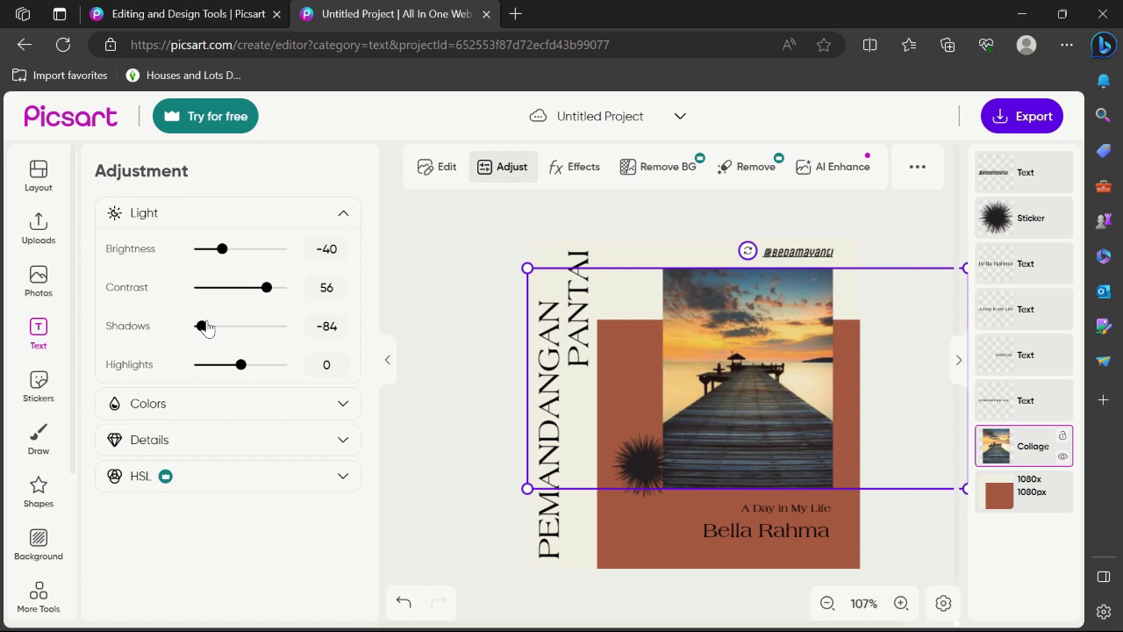
{"action": "left_click_drag", "start_coordinate": [240, 364], "coordinate": [268, 371]}
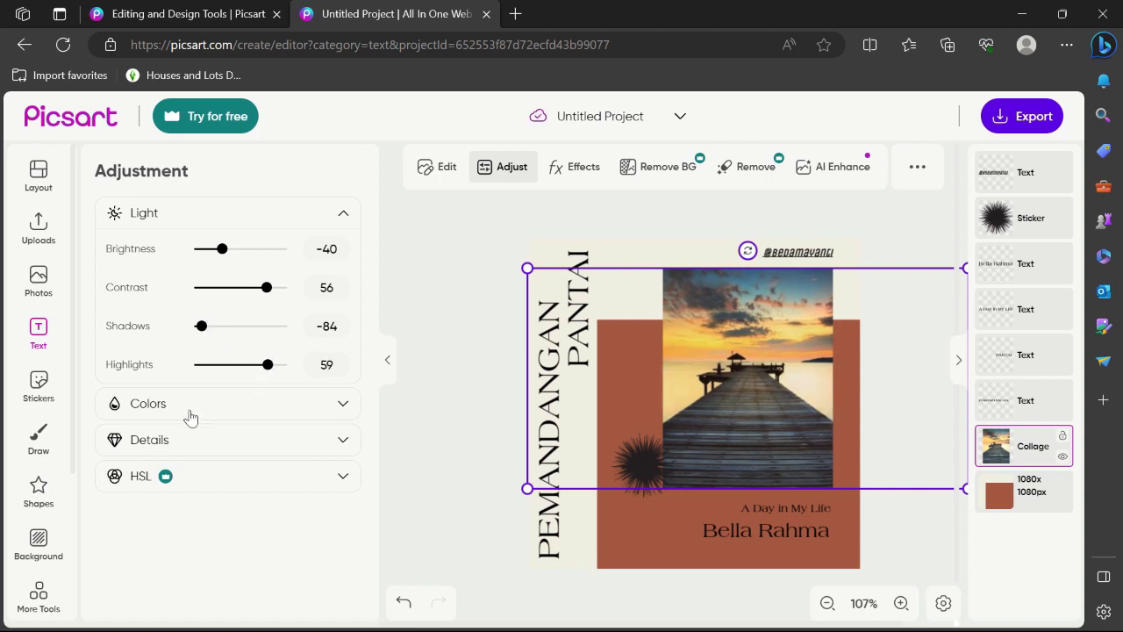
{"action": "left_click", "coordinate": [230, 413]}
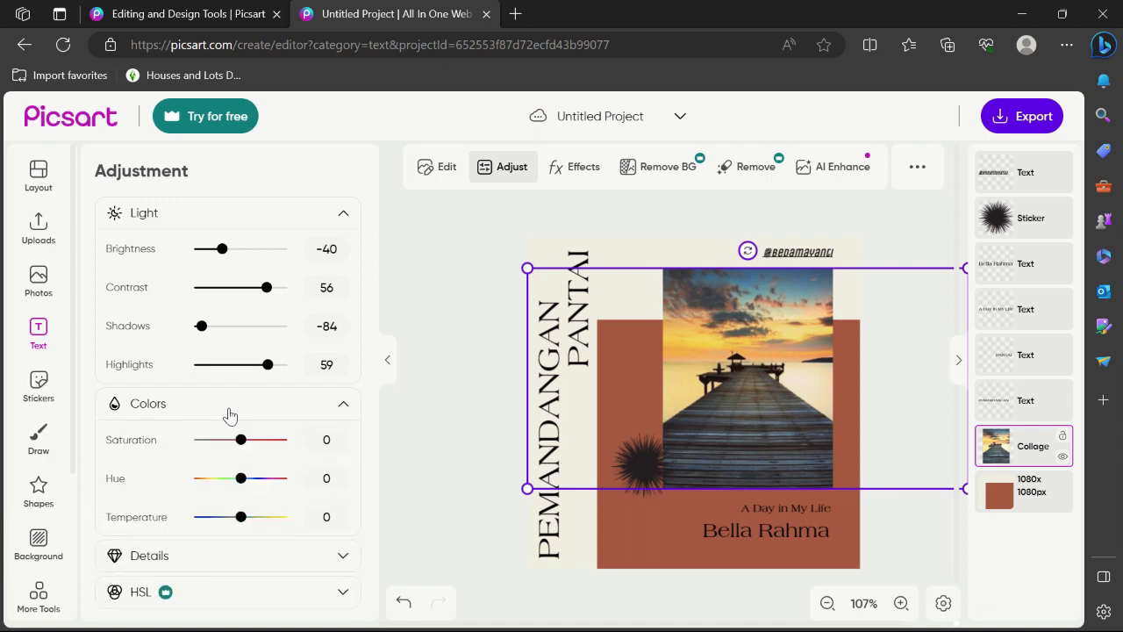
Experiment with the photo's saturation and hue, then return them to neutral with saturation 0
{"action": "left_click_drag", "start_coordinate": [242, 448], "coordinate": [279, 448]}
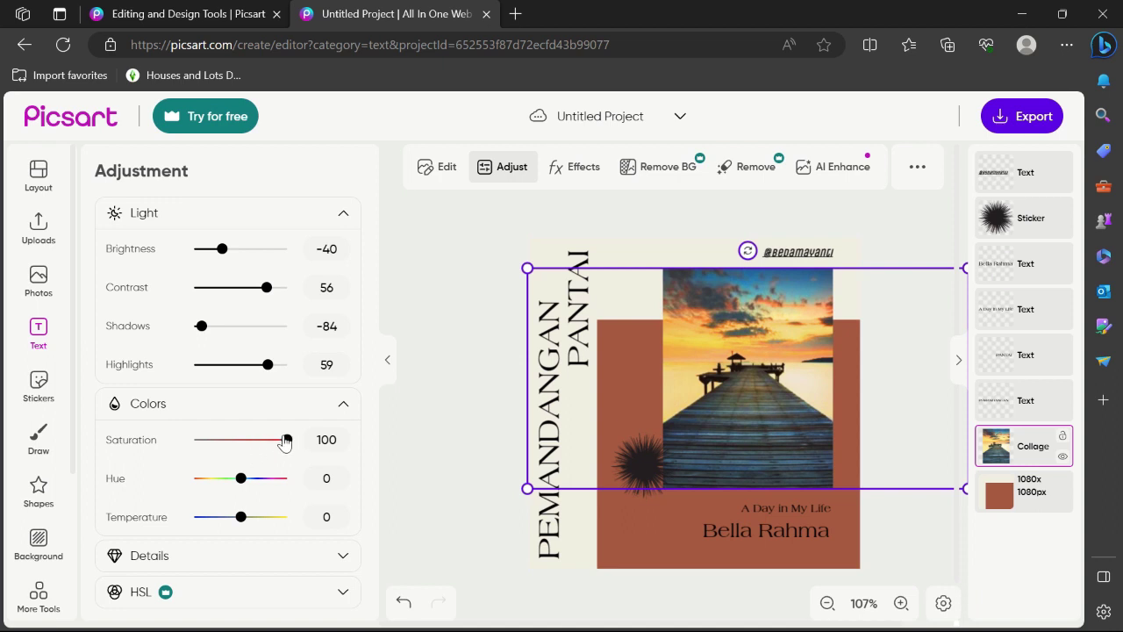
{"action": "left_click_drag", "start_coordinate": [286, 439], "coordinate": [175, 440]}
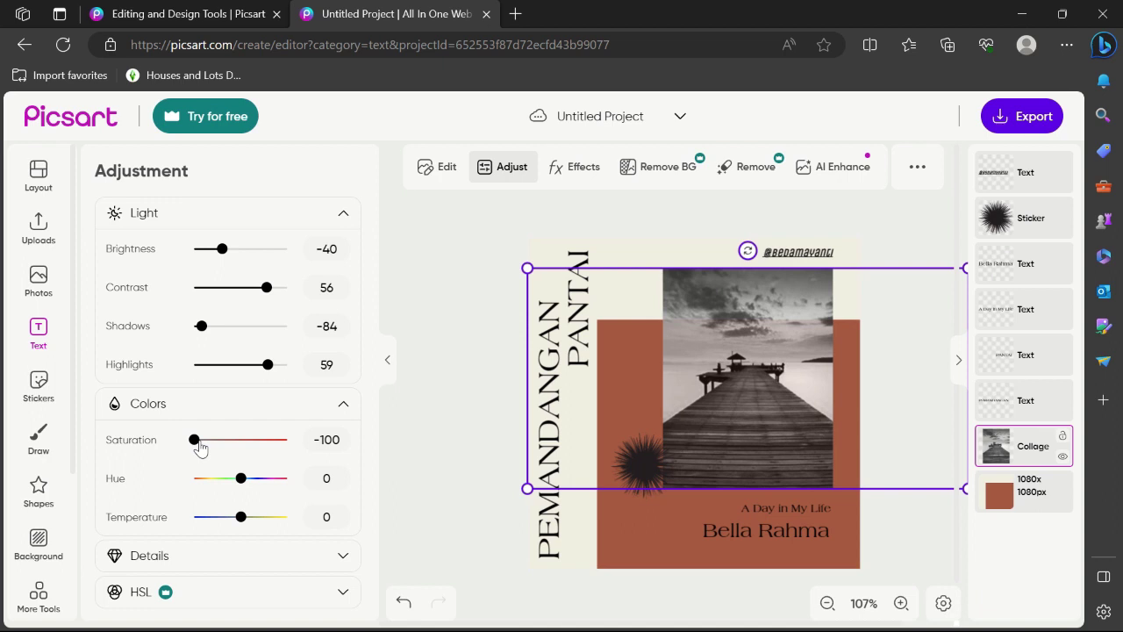
{"action": "left_click_drag", "start_coordinate": [200, 448], "coordinate": [241, 446]}
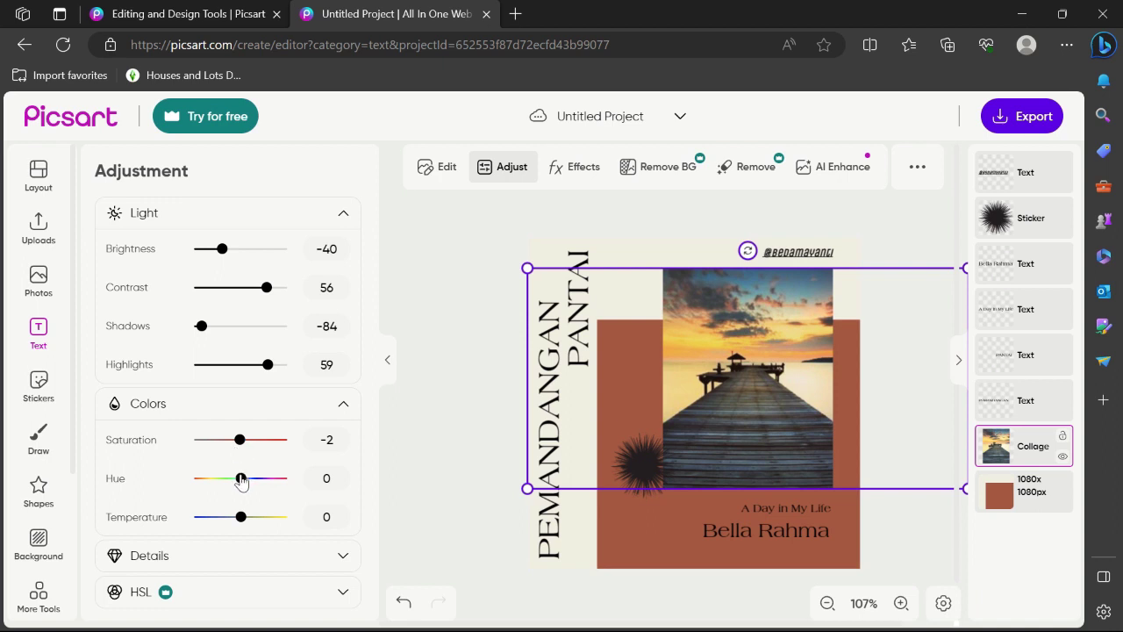
{"action": "left_click_drag", "start_coordinate": [241, 480], "coordinate": [280, 478]}
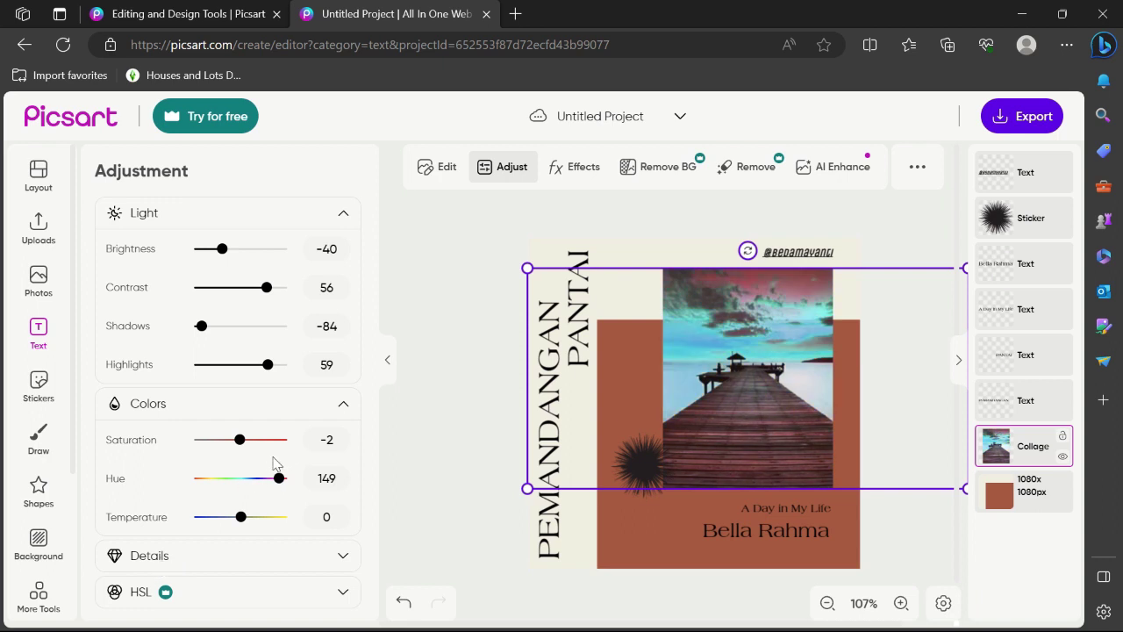
{"action": "left_click_drag", "start_coordinate": [277, 483], "coordinate": [209, 485]}
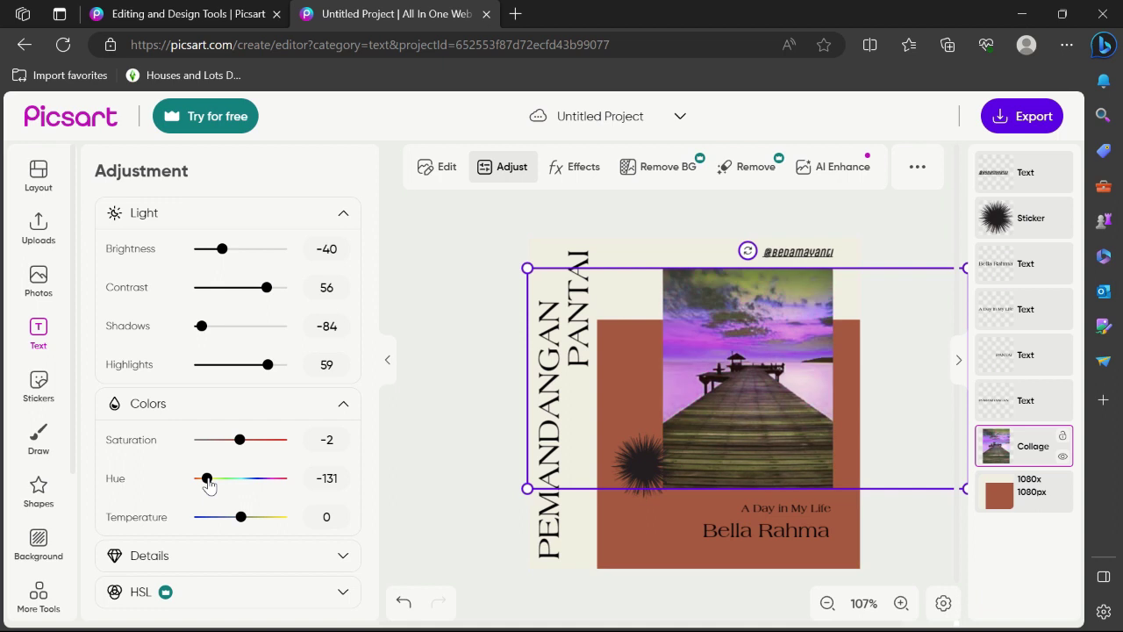
{"action": "left_click_drag", "start_coordinate": [208, 485], "coordinate": [242, 485]}
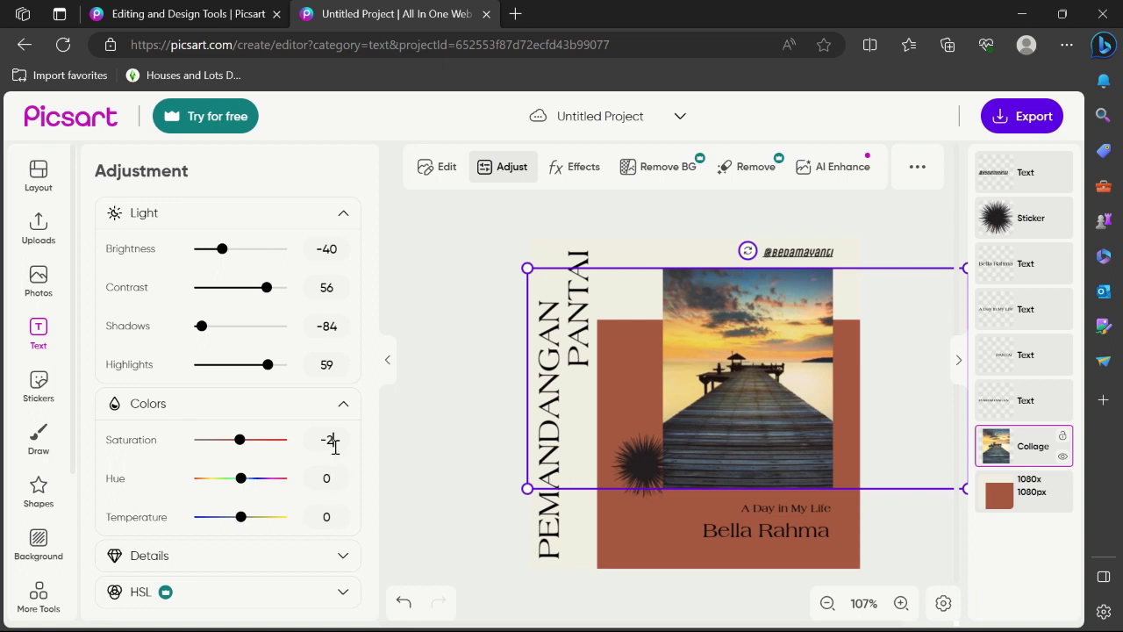
{"action": "key", "text": "BackSpace"}
{"action": "key", "text": "BackSpace"}
{"action": "type", "text": "0"}
Try warming the temperature and adding clarity, bringing temperature back to neutral
{"action": "left_click_drag", "start_coordinate": [244, 517], "coordinate": [186, 540]}
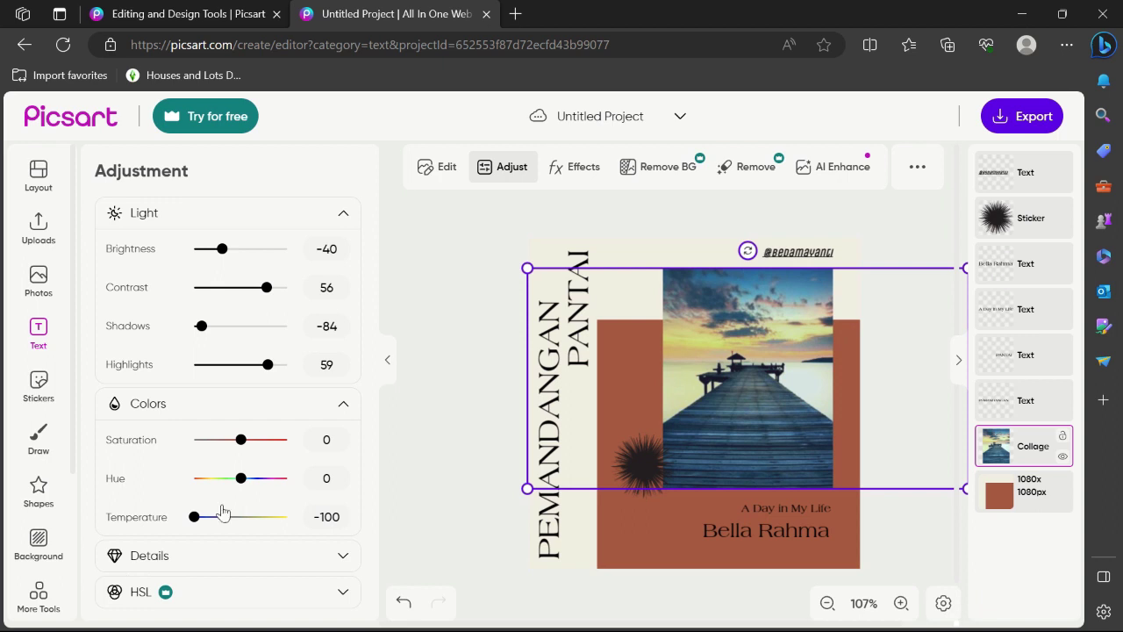
{"action": "left_click_drag", "start_coordinate": [208, 525], "coordinate": [246, 522]}
{"action": "left_click", "coordinate": [257, 557]}
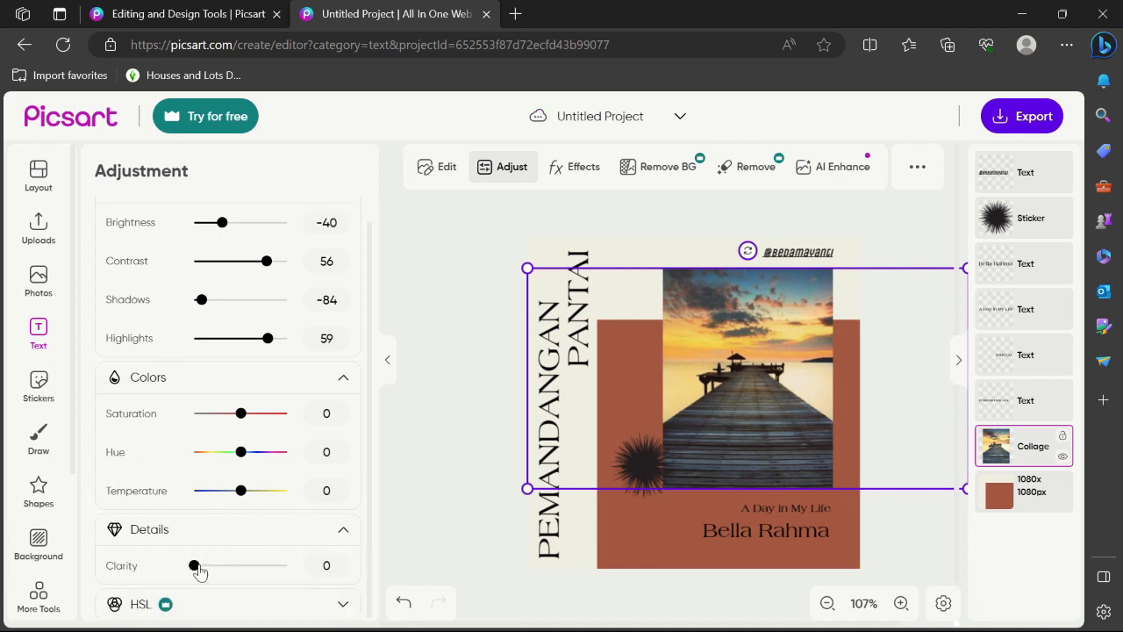
{"action": "left_click_drag", "start_coordinate": [199, 567], "coordinate": [85, 571]}
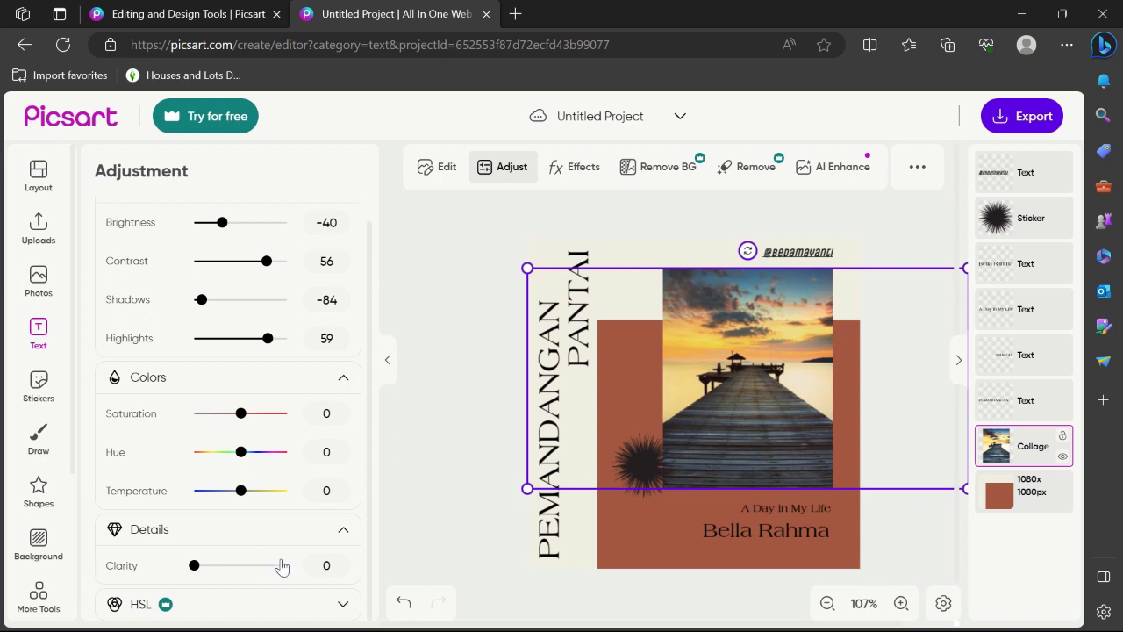
Apply the BRL 2 effect to the pier photo from the Effects library
{"action": "left_click", "coordinate": [569, 163]}
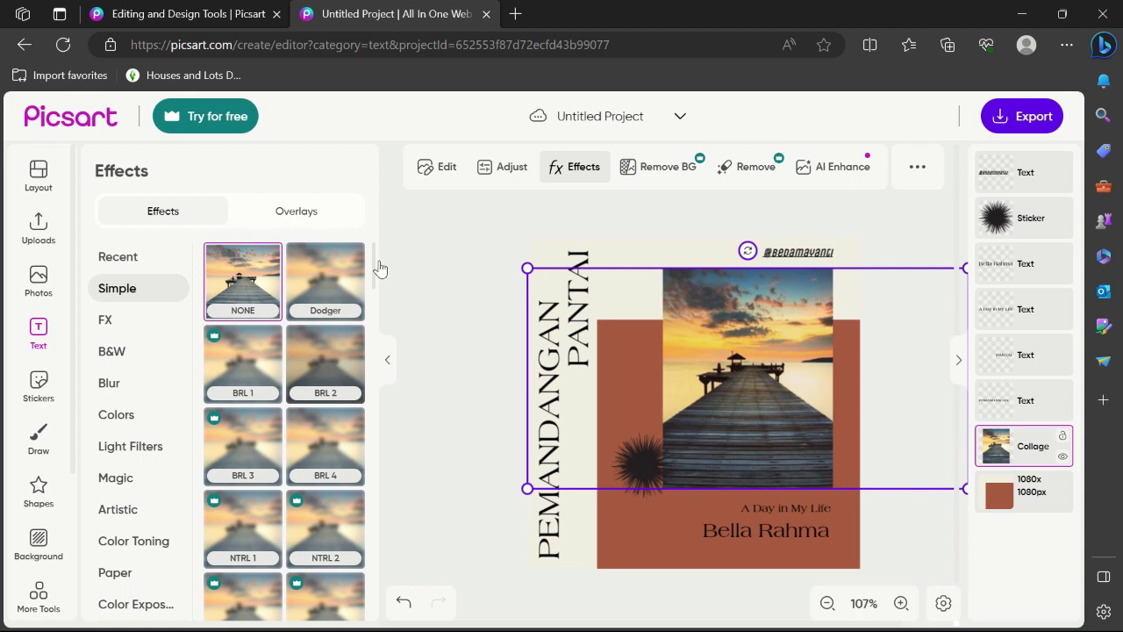
{"action": "scroll", "coordinate": [375, 266], "scroll_direction": "down", "scroll_amount": 2}
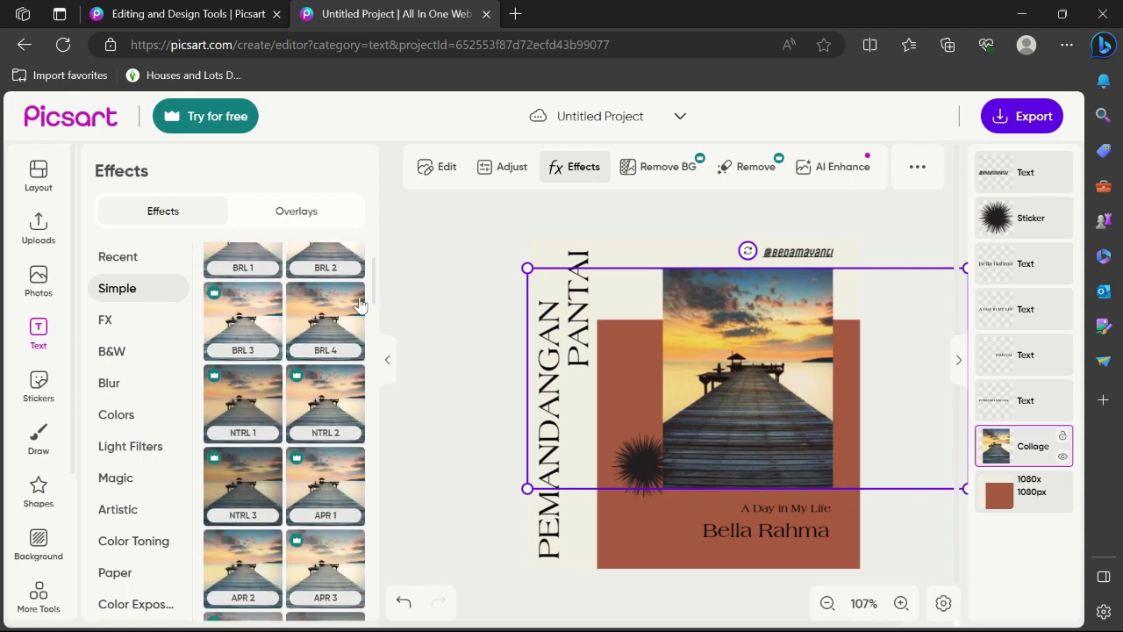
{"action": "scroll", "coordinate": [305, 400], "scroll_direction": "up", "scroll_amount": 3}
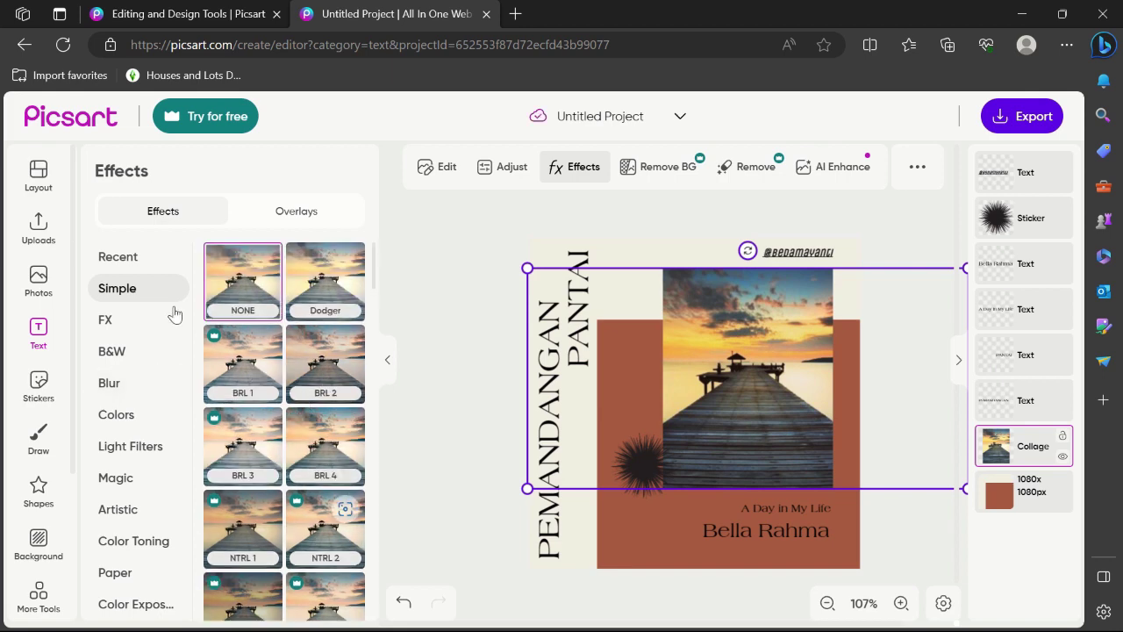
{"action": "mouse_move", "coordinate": [216, 344]}
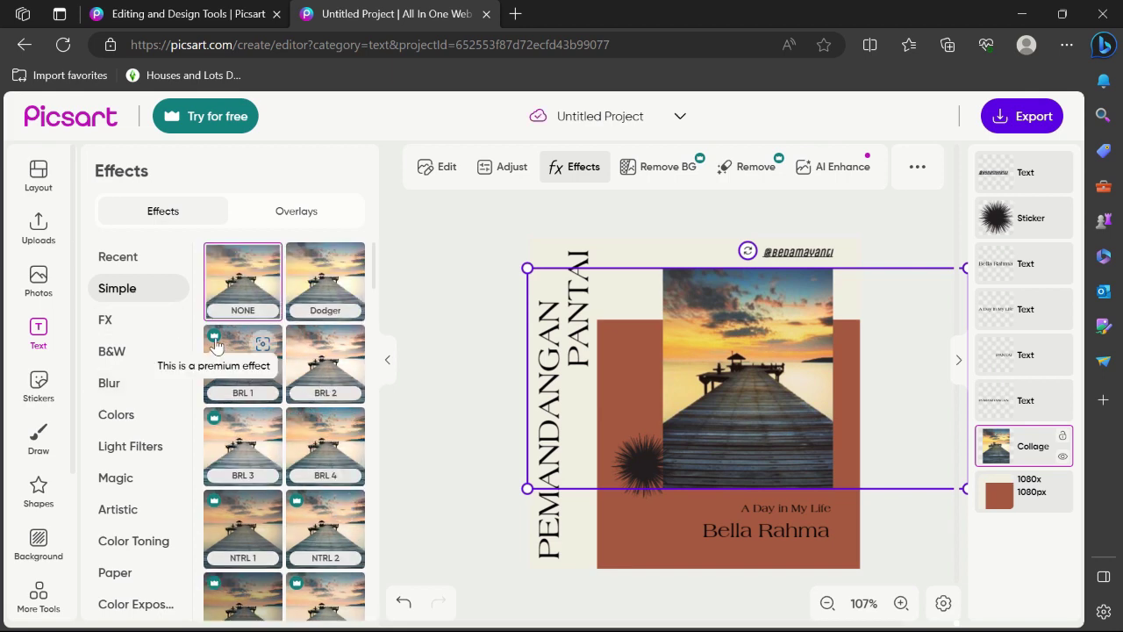
{"action": "left_click", "coordinate": [333, 349]}
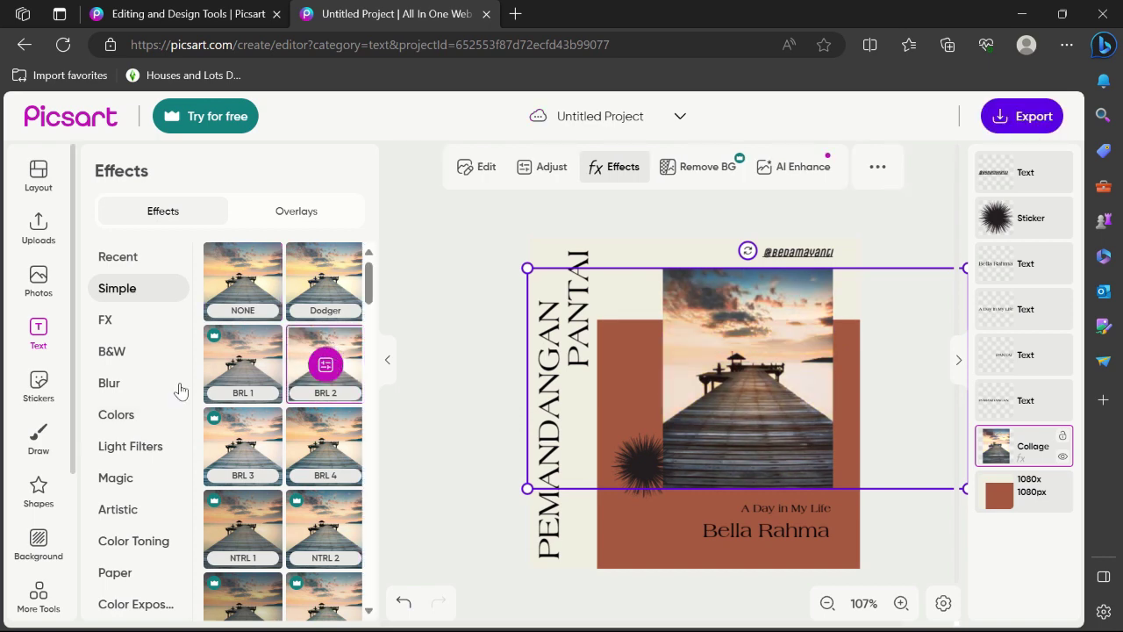
Try the Blur effect, then undo both Blur and BRL 2
{"action": "left_click", "coordinate": [120, 379]}
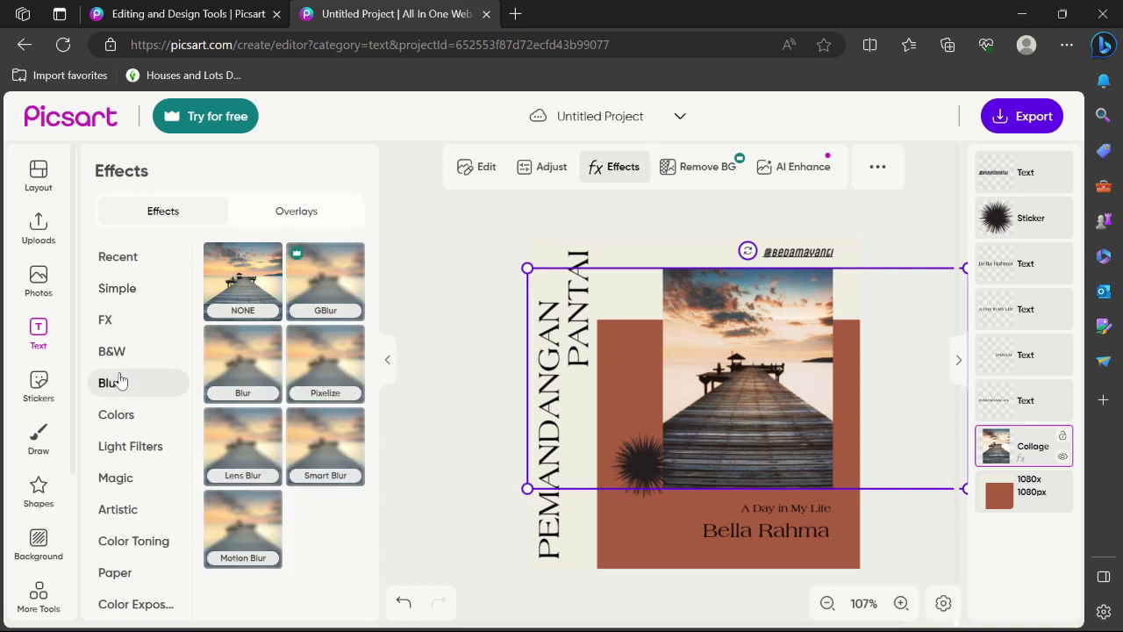
{"action": "left_click", "coordinate": [223, 389]}
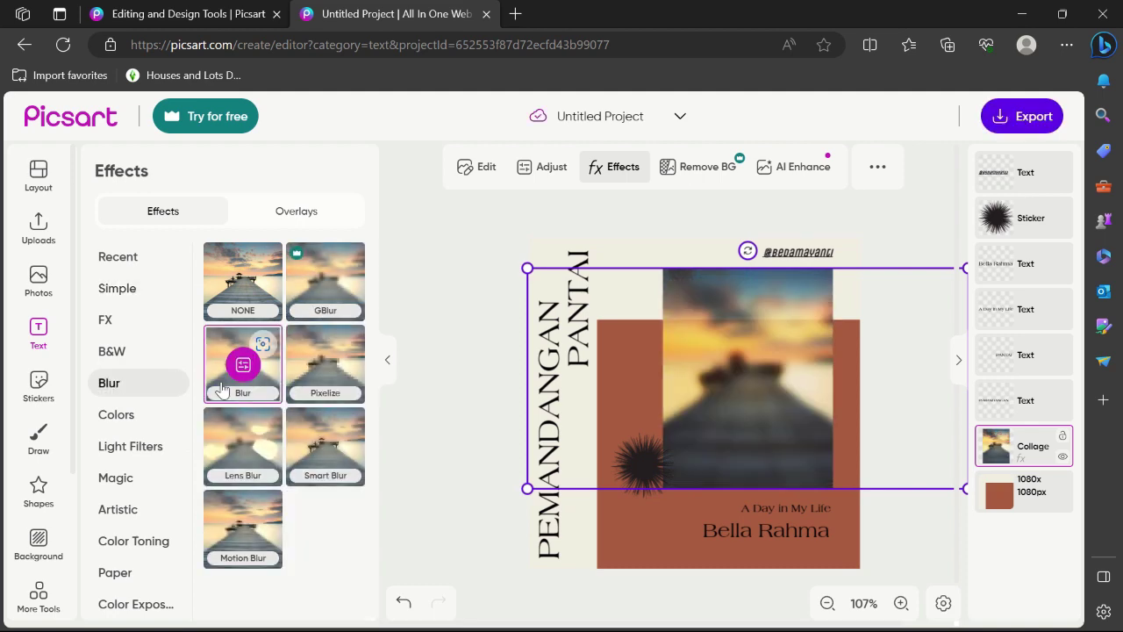
{"action": "key", "text": "ctrl+z"}
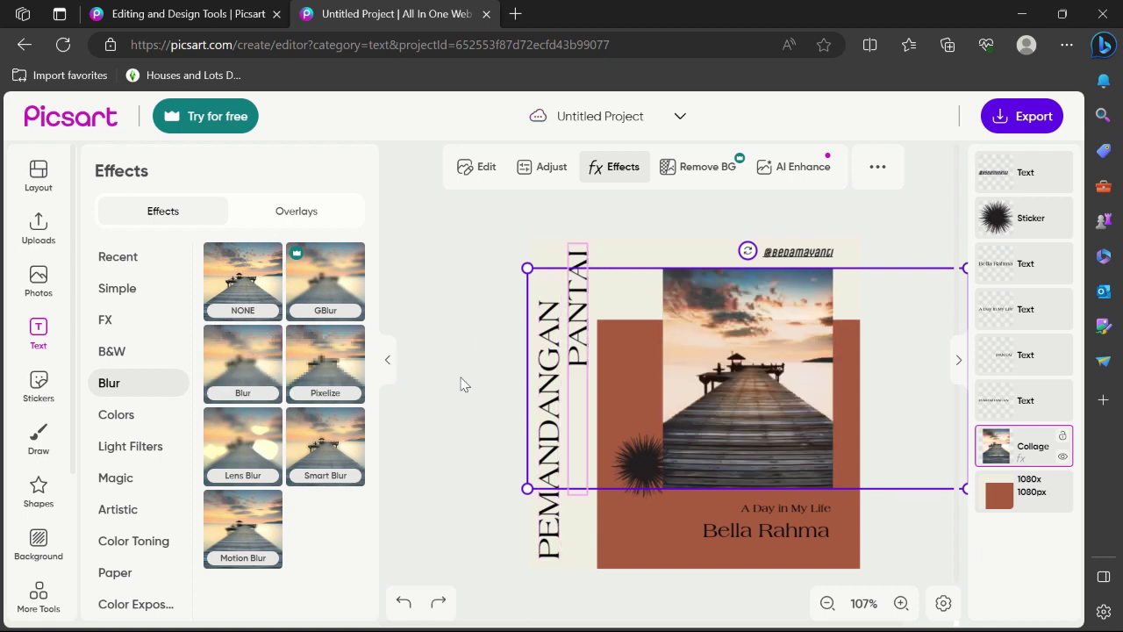
{"action": "left_click", "coordinate": [409, 607]}
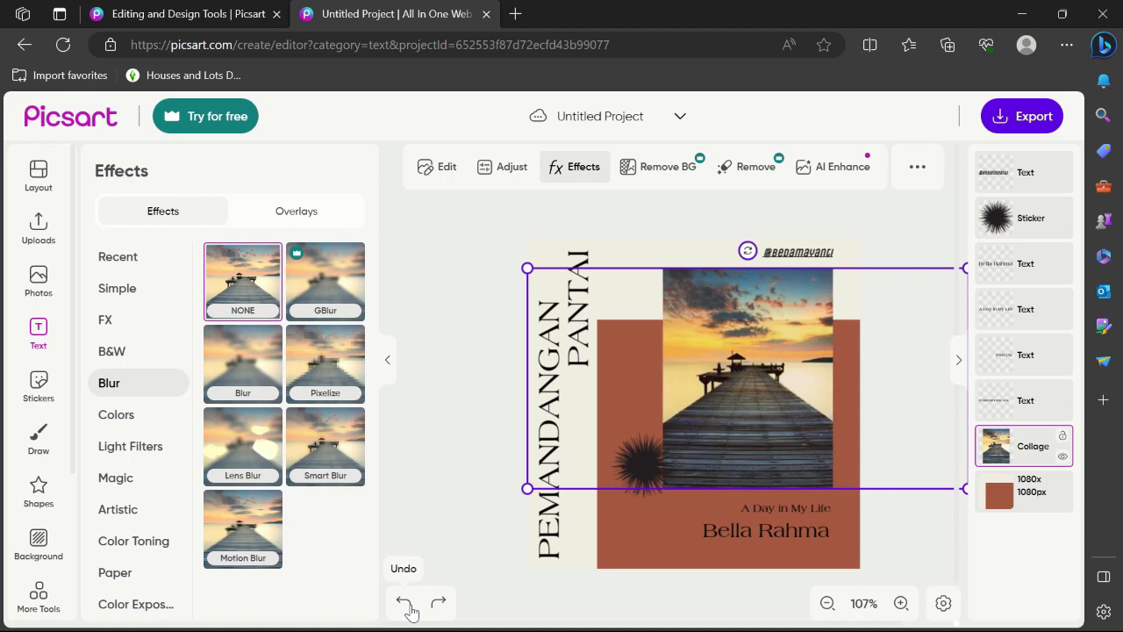
Try the CTN 1 Color Toning effect and undo it, leaving no effect
{"action": "left_click", "coordinate": [145, 544]}
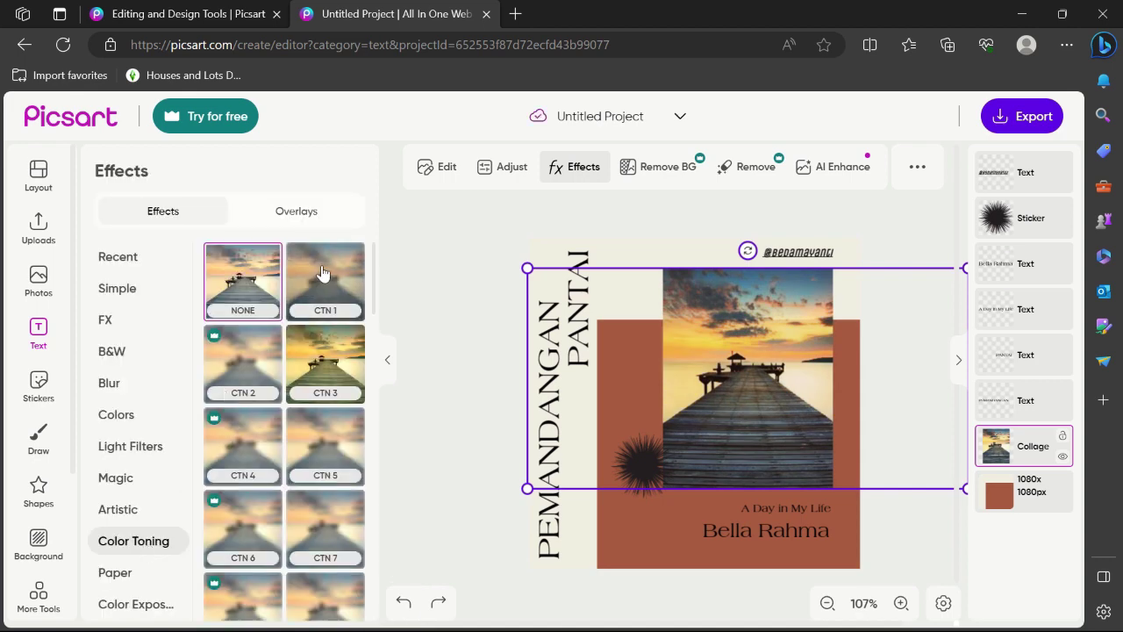
{"action": "left_click", "coordinate": [322, 273]}
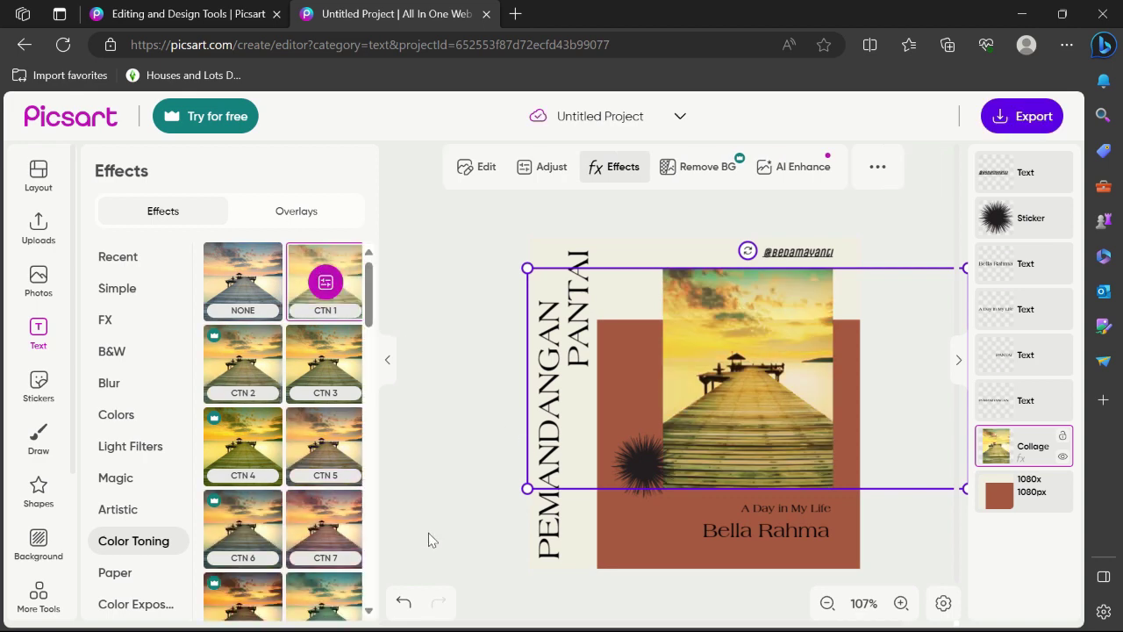
{"action": "left_click", "coordinate": [404, 602]}
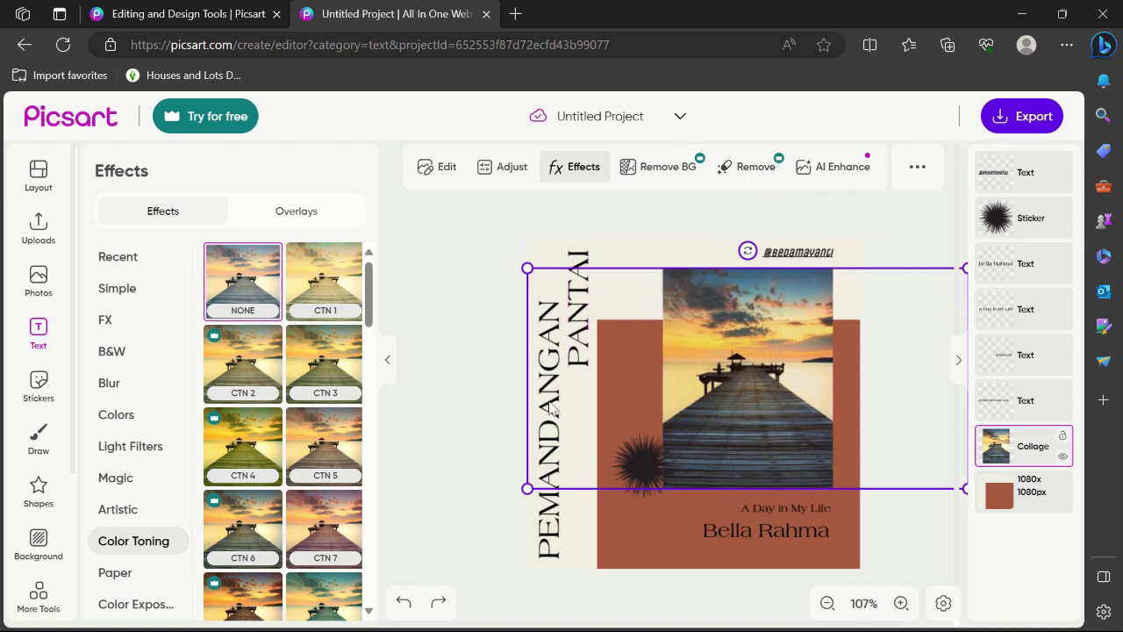
Add the dashed loop-arrow sticker, shrink it to about 397 px, and place it on the pier photo
{"action": "left_click", "coordinate": [46, 382]}
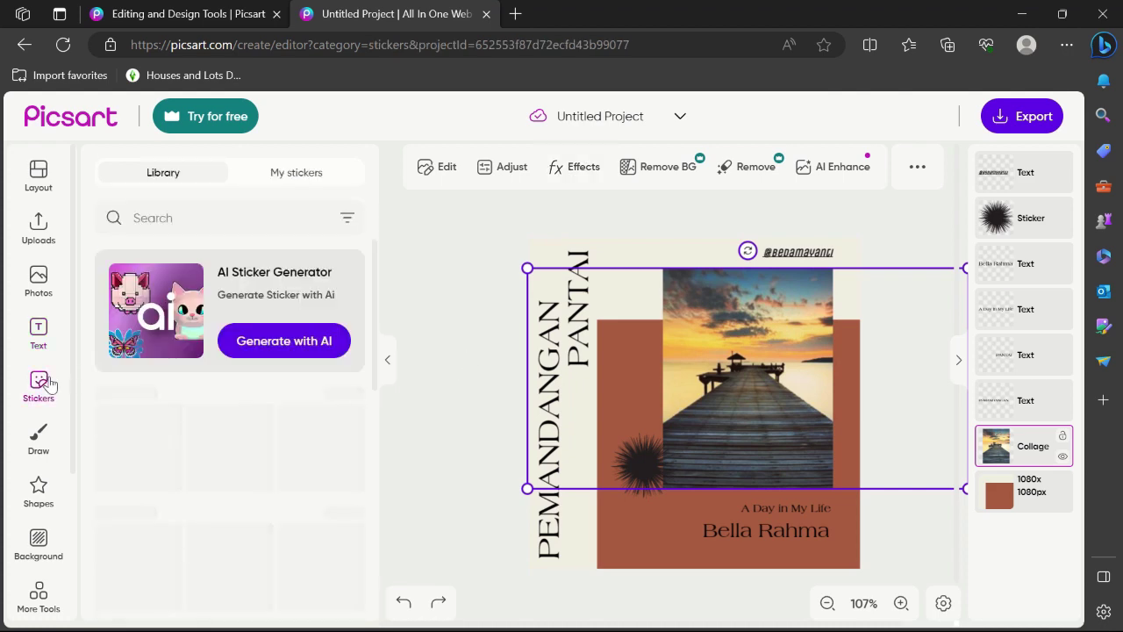
{"action": "scroll", "coordinate": [227, 439], "scroll_direction": "down", "scroll_amount": 1}
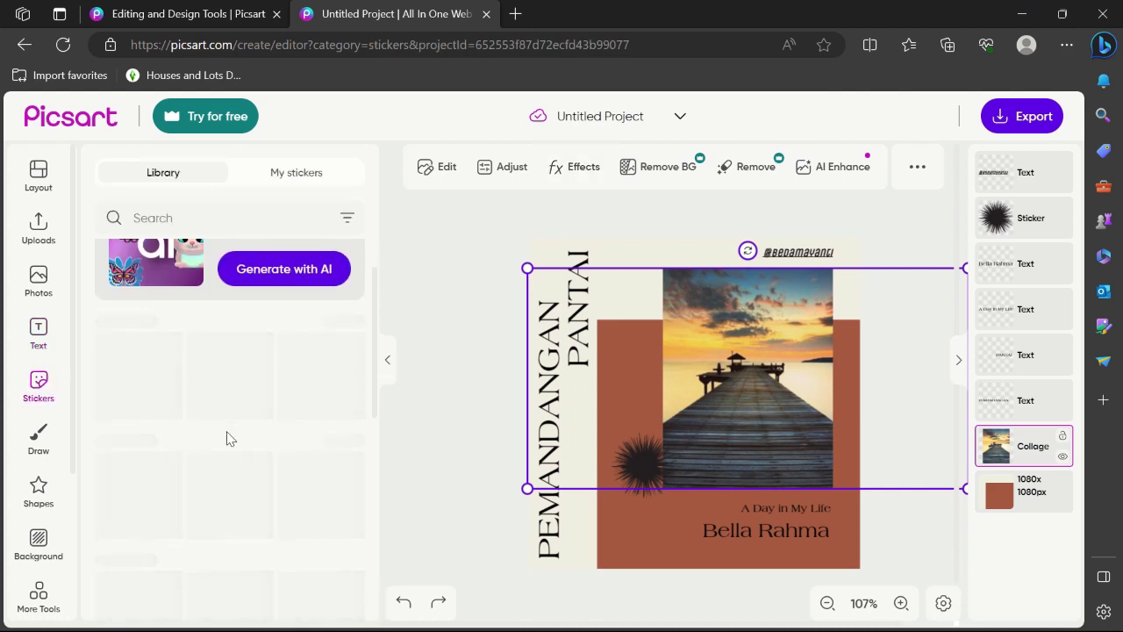
{"action": "scroll", "coordinate": [226, 439], "scroll_direction": "down", "scroll_amount": 1}
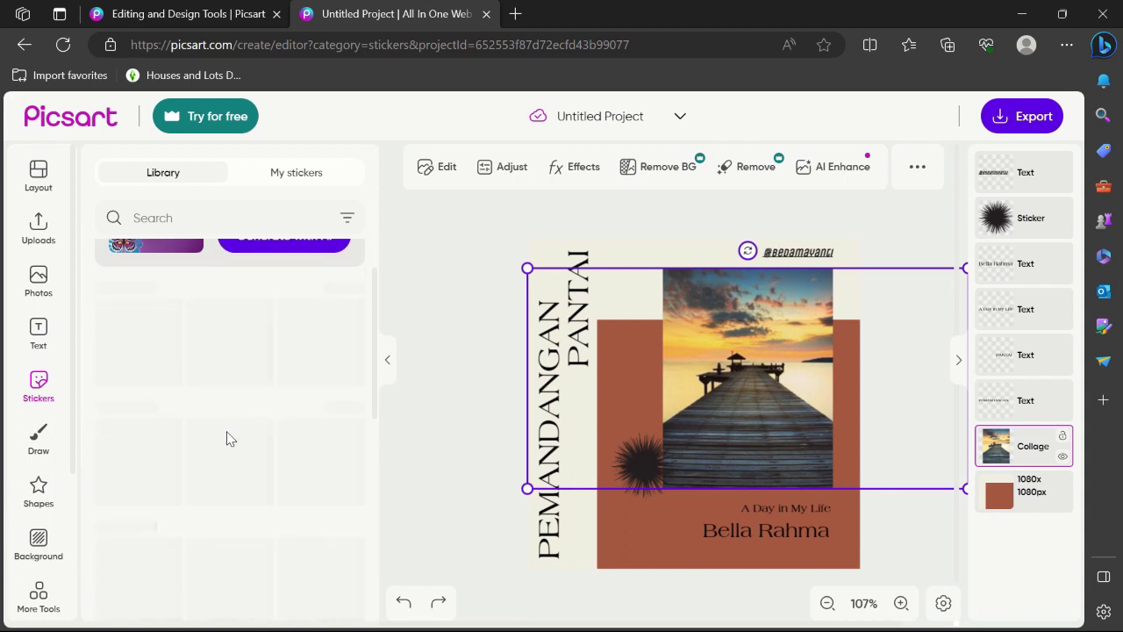
{"action": "scroll", "coordinate": [226, 439], "scroll_direction": "down", "scroll_amount": 1}
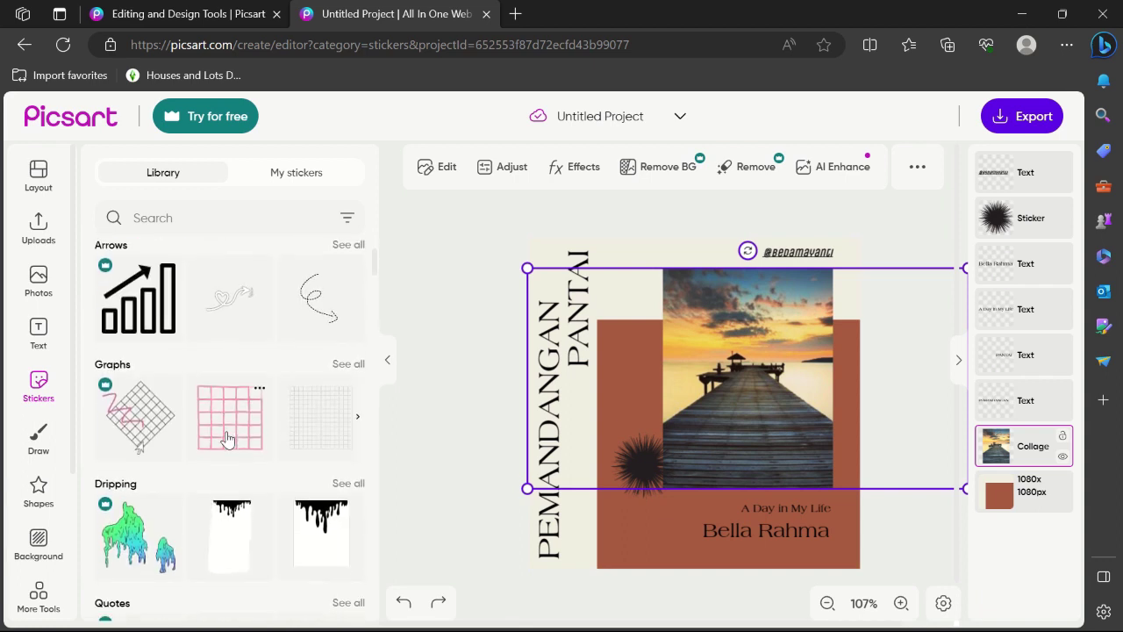
{"action": "left_click", "coordinate": [317, 289]}
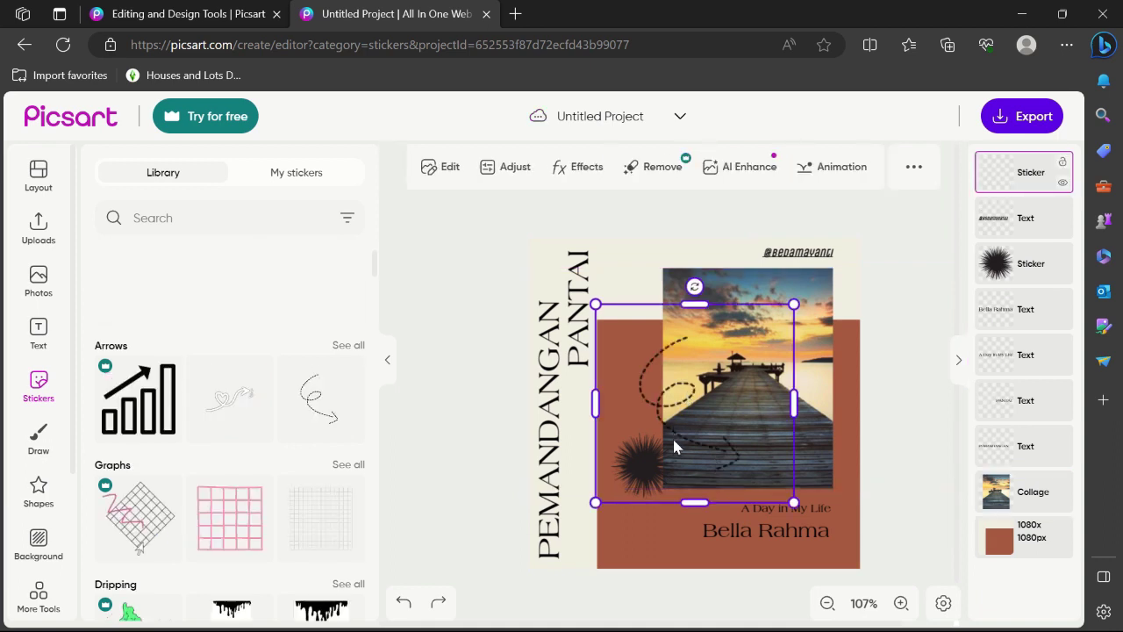
{"action": "left_click_drag", "start_coordinate": [672, 447], "coordinate": [661, 512]}
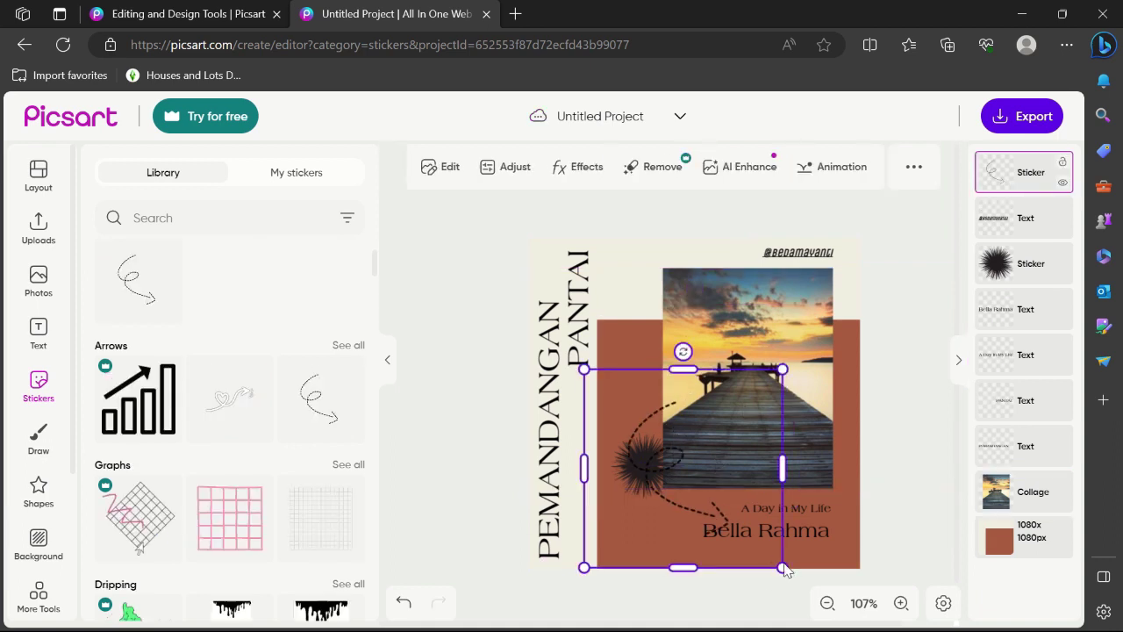
{"action": "left_click_drag", "start_coordinate": [785, 571], "coordinate": [779, 540]}
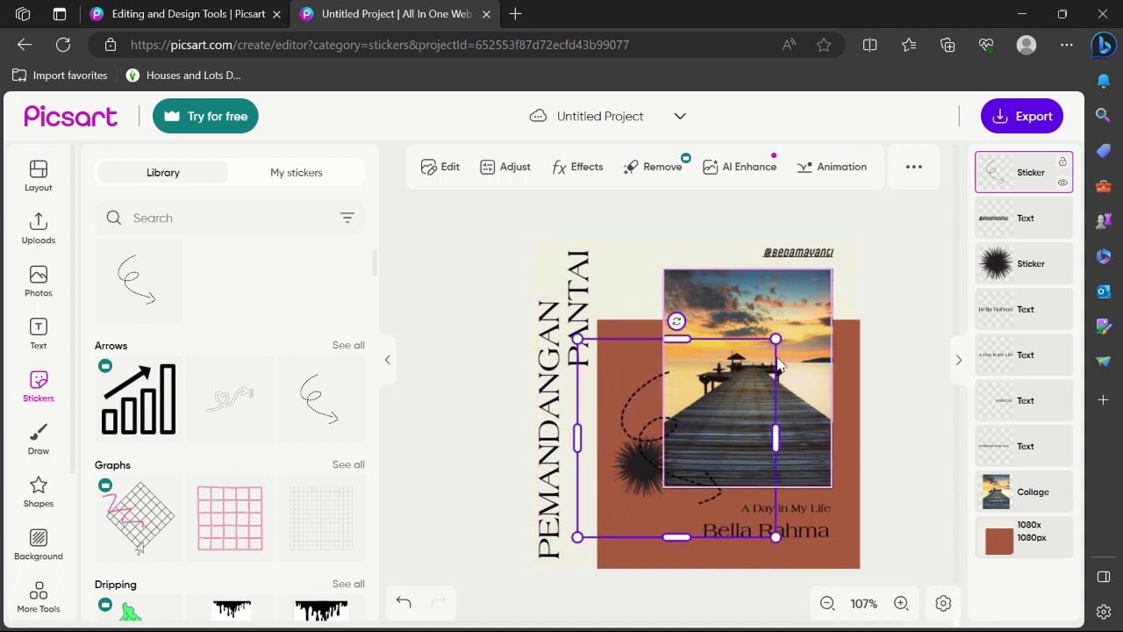
{"action": "left_click_drag", "start_coordinate": [777, 364], "coordinate": [674, 457]}
{"action": "left_click_drag", "start_coordinate": [602, 499], "coordinate": [674, 492]}
{"action": "left_click", "coordinate": [910, 457]}
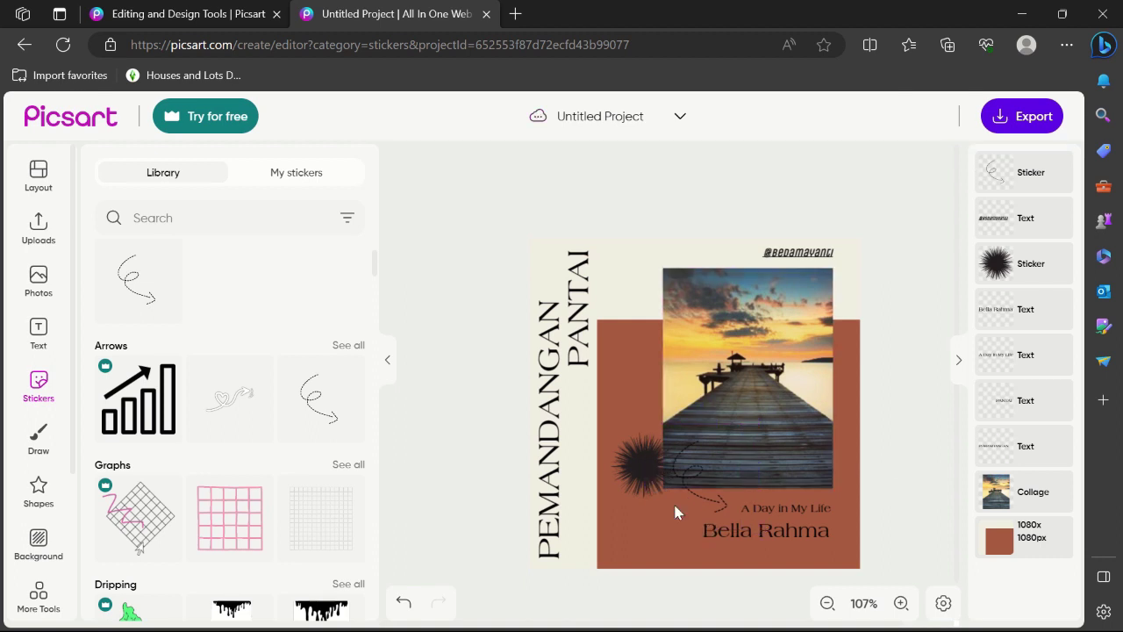
Delete the black spiky sticker from the design
{"action": "left_click", "coordinate": [633, 474]}
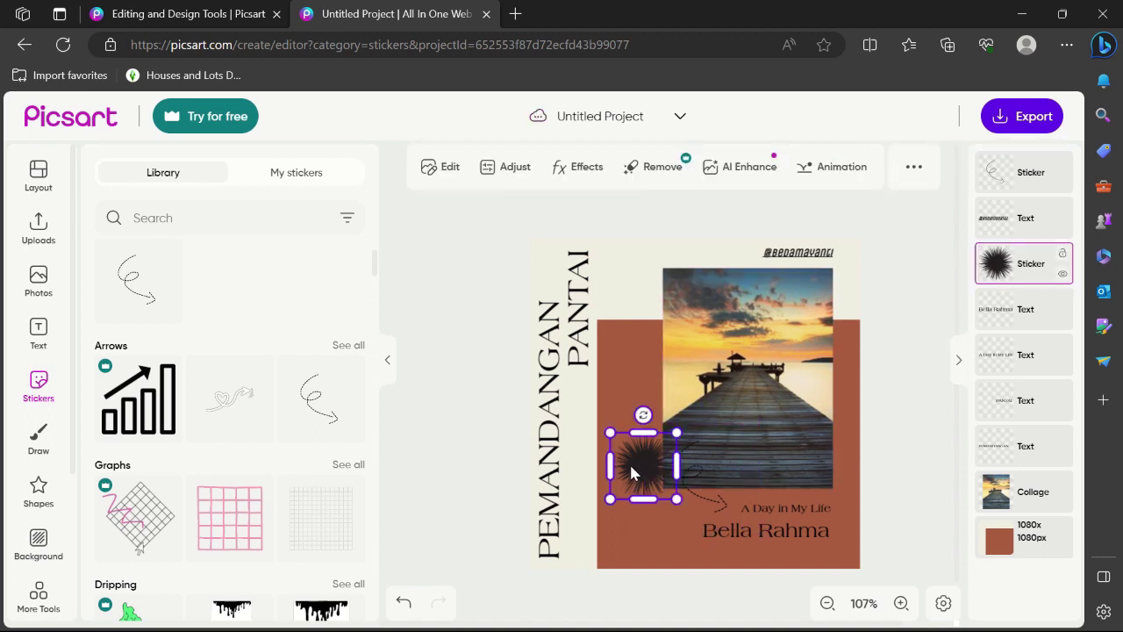
{"action": "key", "text": "Delete"}
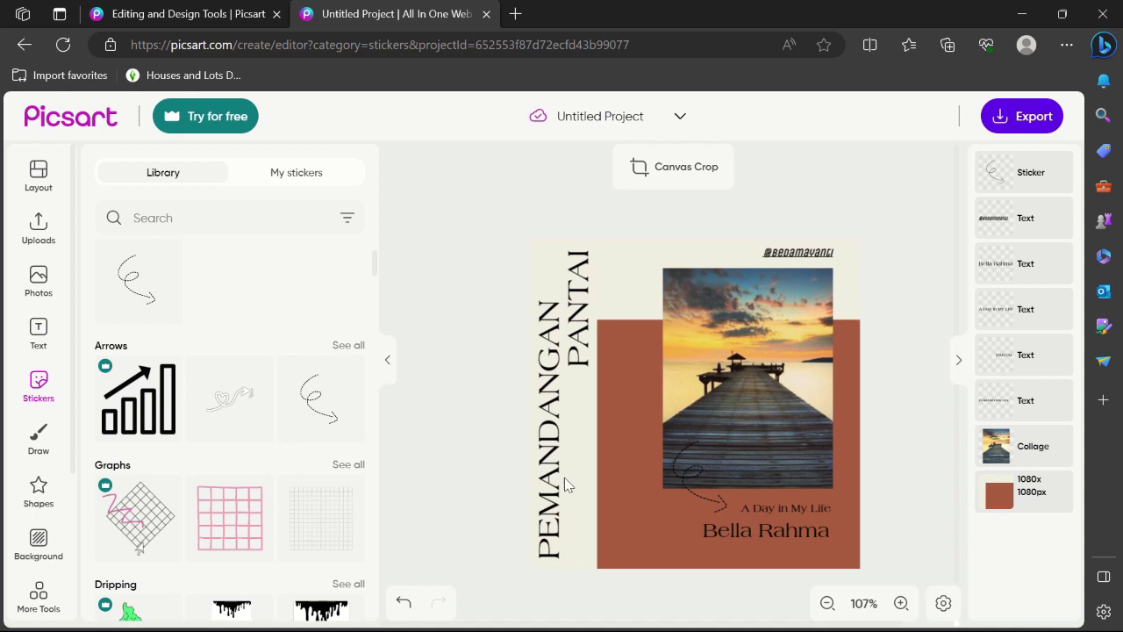
{"action": "scroll", "coordinate": [236, 447], "scroll_direction": "down", "scroll_amount": 2}
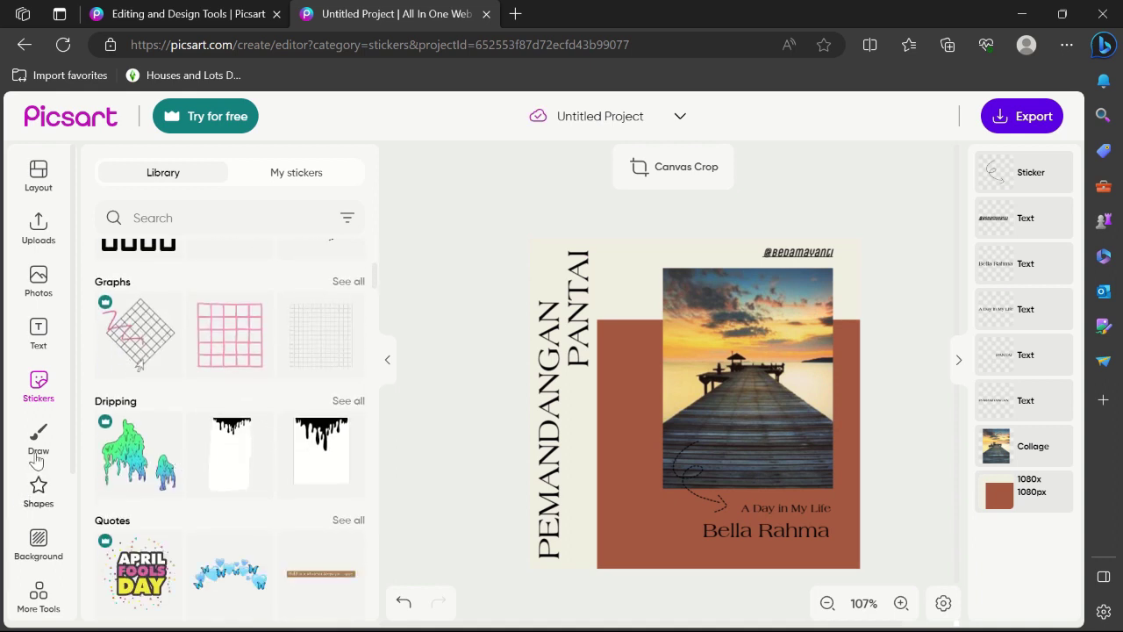
Add the Instagram logo, shrink it to a 46 px icon, and align it left of the username
{"action": "left_click", "coordinate": [38, 489]}
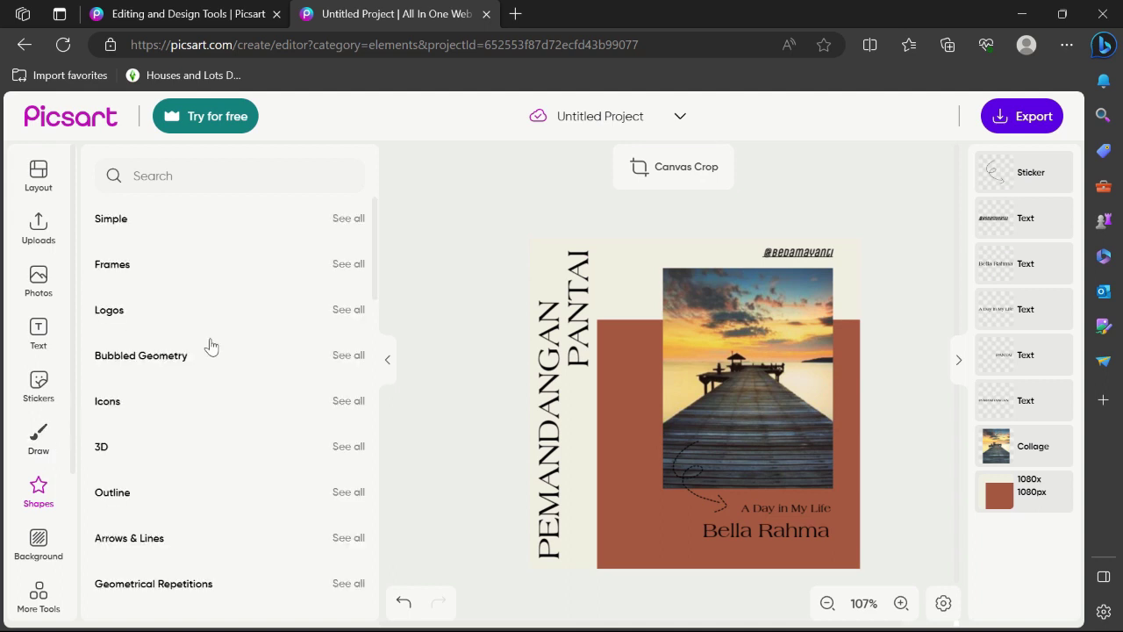
{"action": "scroll", "coordinate": [210, 343], "scroll_direction": "down", "scroll_amount": 2}
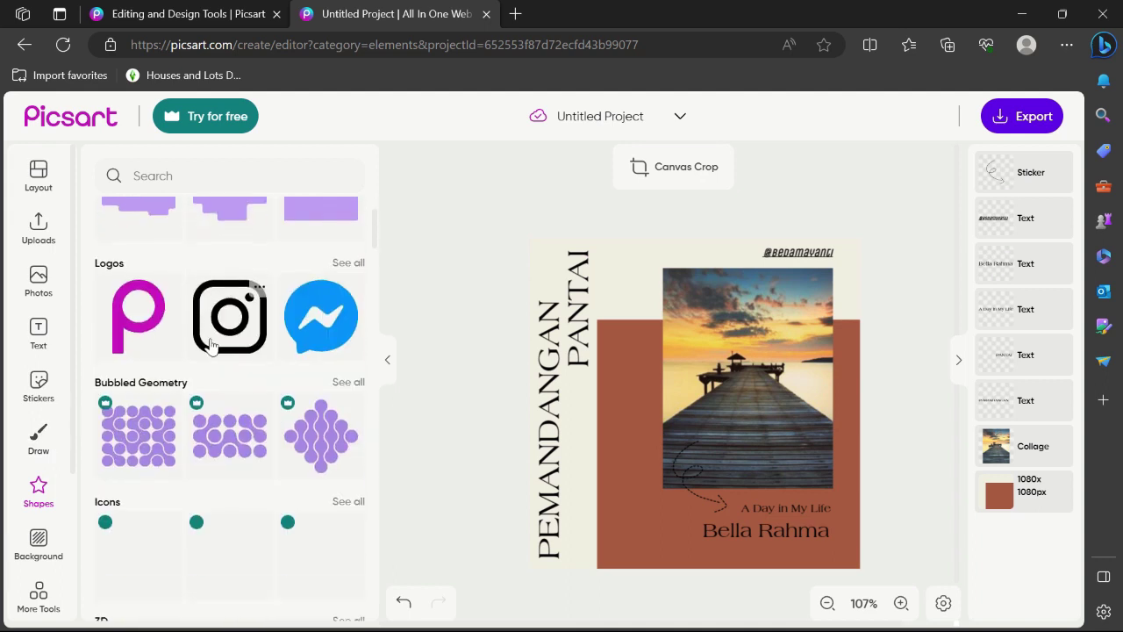
{"action": "scroll", "coordinate": [211, 343], "scroll_direction": "up", "scroll_amount": 2}
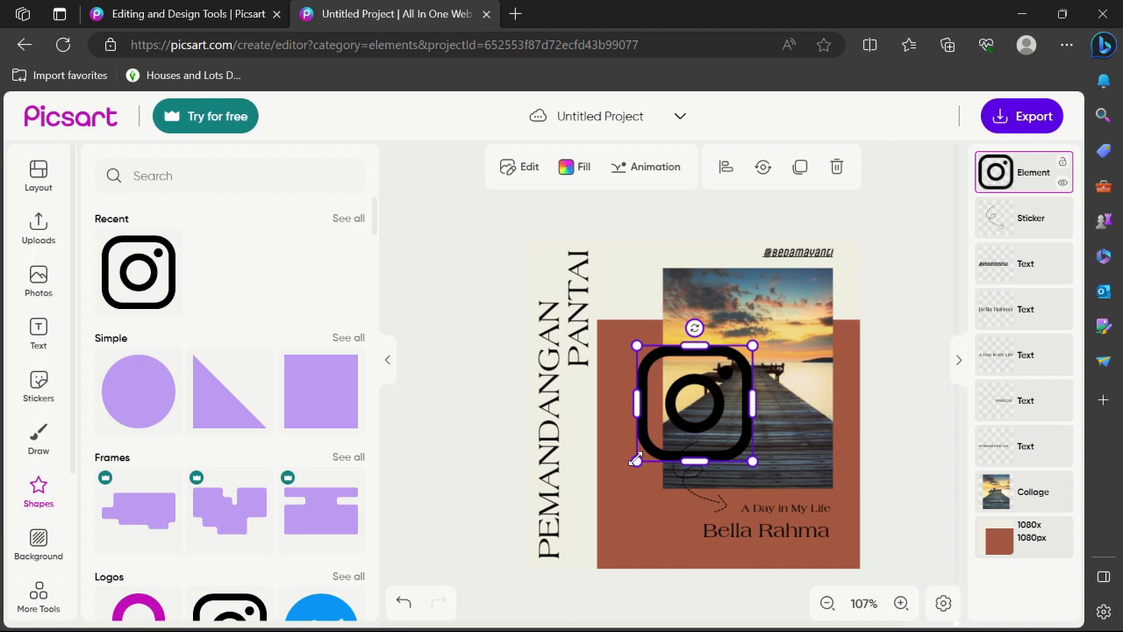
{"action": "left_click_drag", "start_coordinate": [635, 460], "coordinate": [749, 251]}
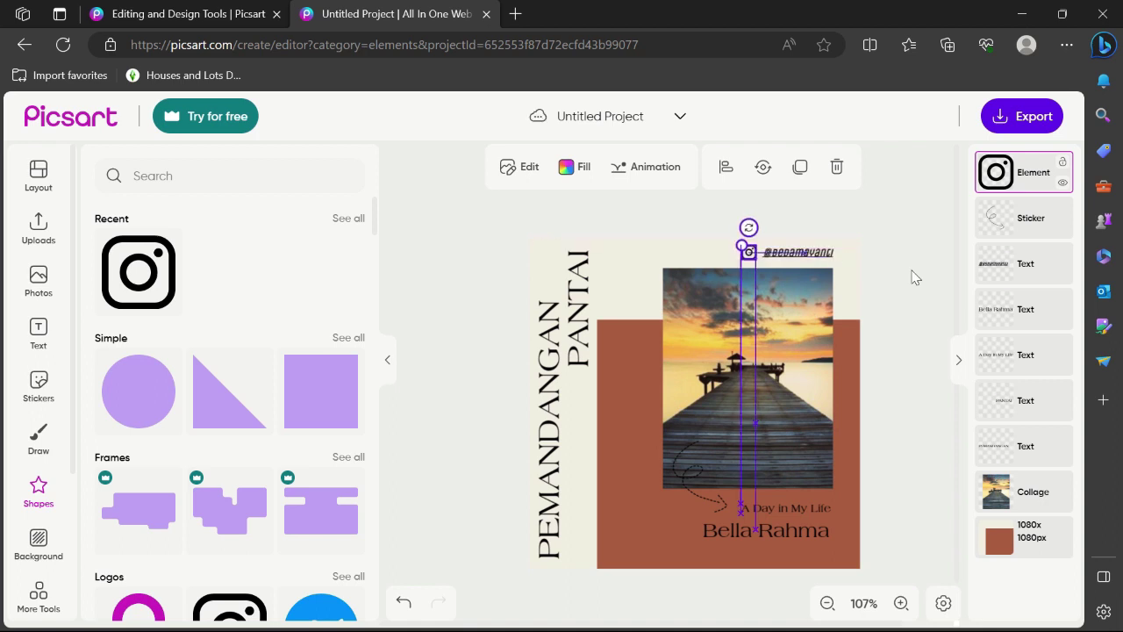
{"action": "key", "text": "Down"}
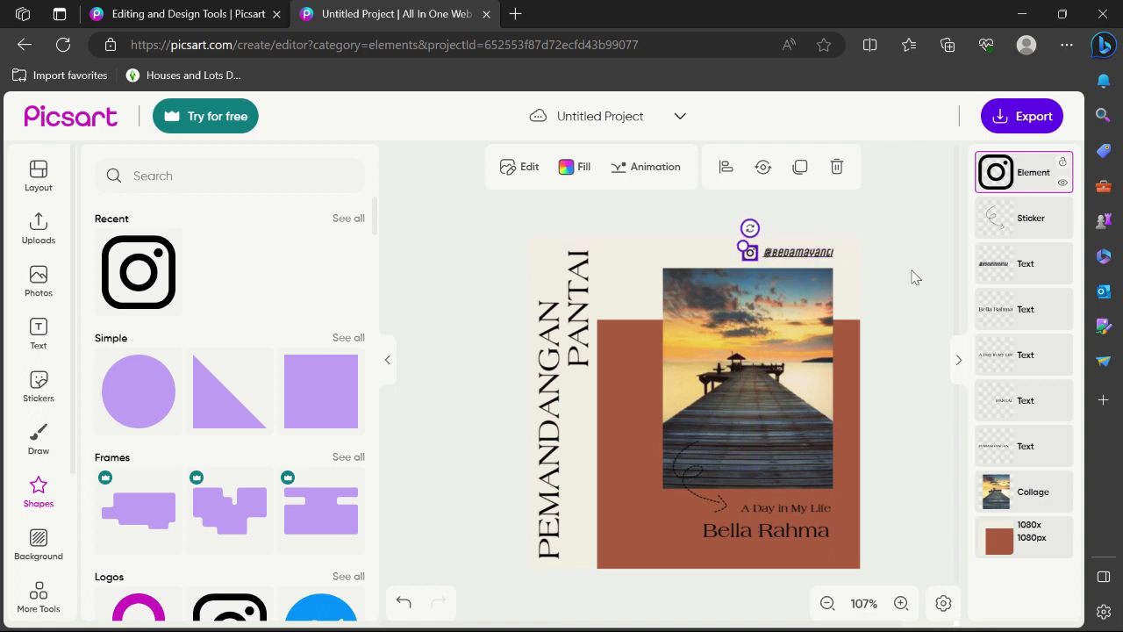
{"action": "left_click", "coordinate": [912, 277]}
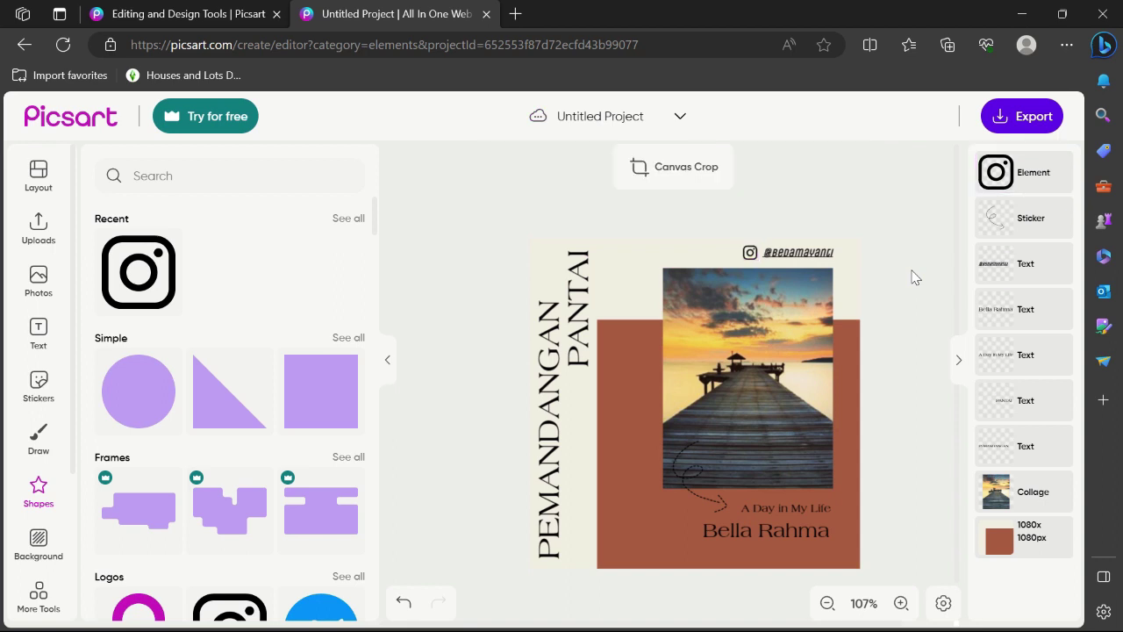
{"action": "scroll", "coordinate": [912, 277], "scroll_direction": "down", "scroll_amount": 2}
{"action": "scroll", "coordinate": [912, 277], "scroll_direction": "up", "scroll_amount": 4}
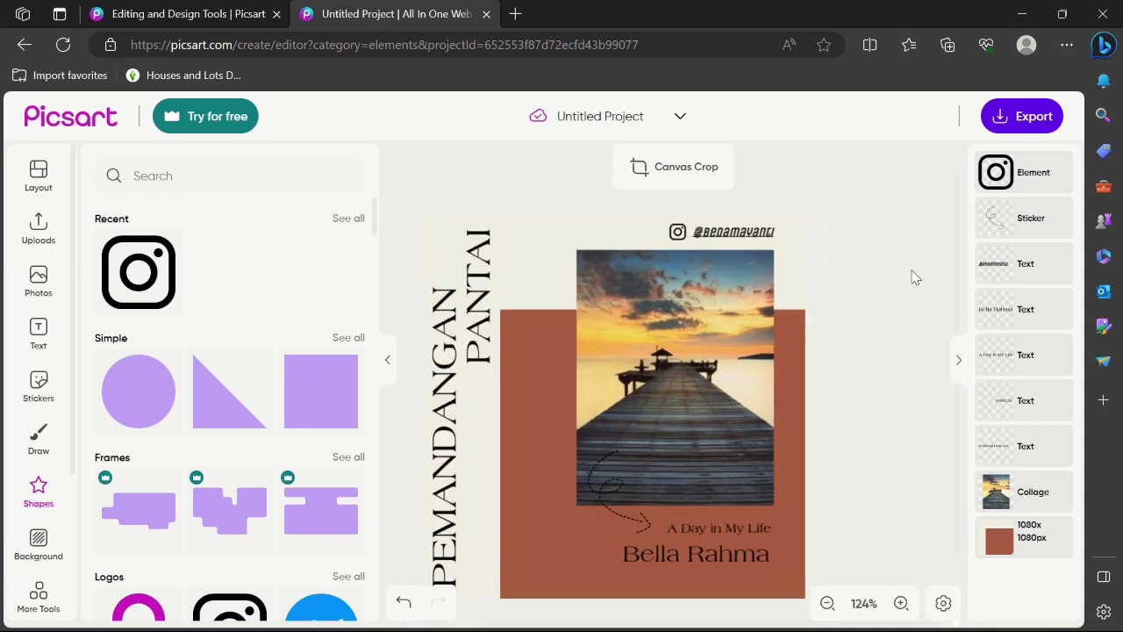
{"action": "scroll", "coordinate": [912, 277], "scroll_direction": "down", "scroll_amount": 1}
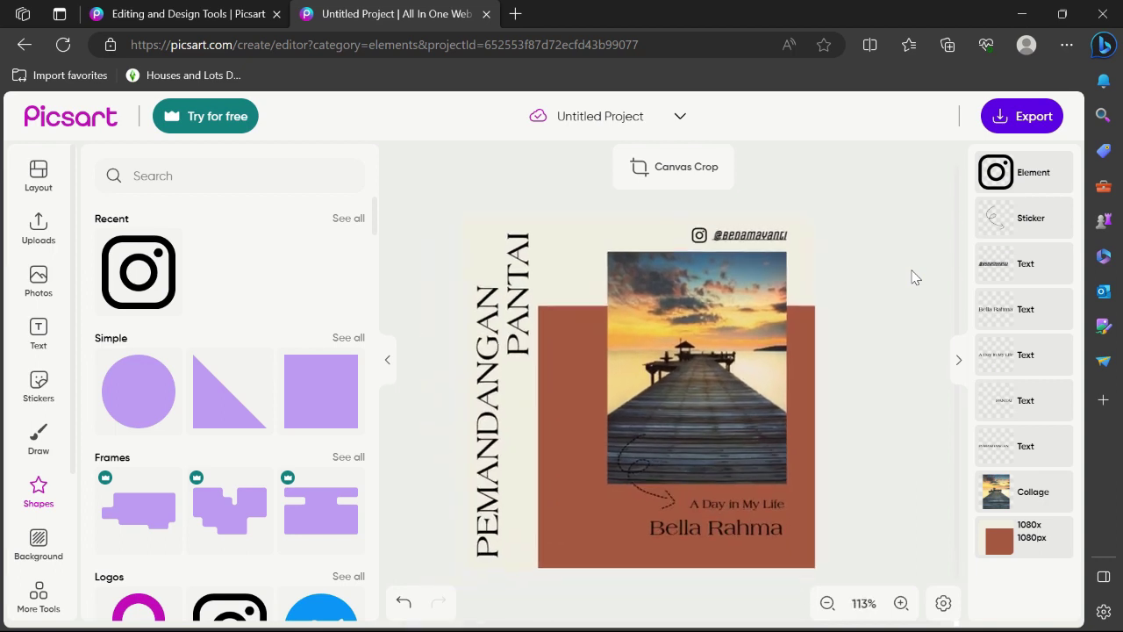
Export and download the design as a JPG named 'Pemandangan Pantai'
{"action": "left_click", "coordinate": [1025, 123]}
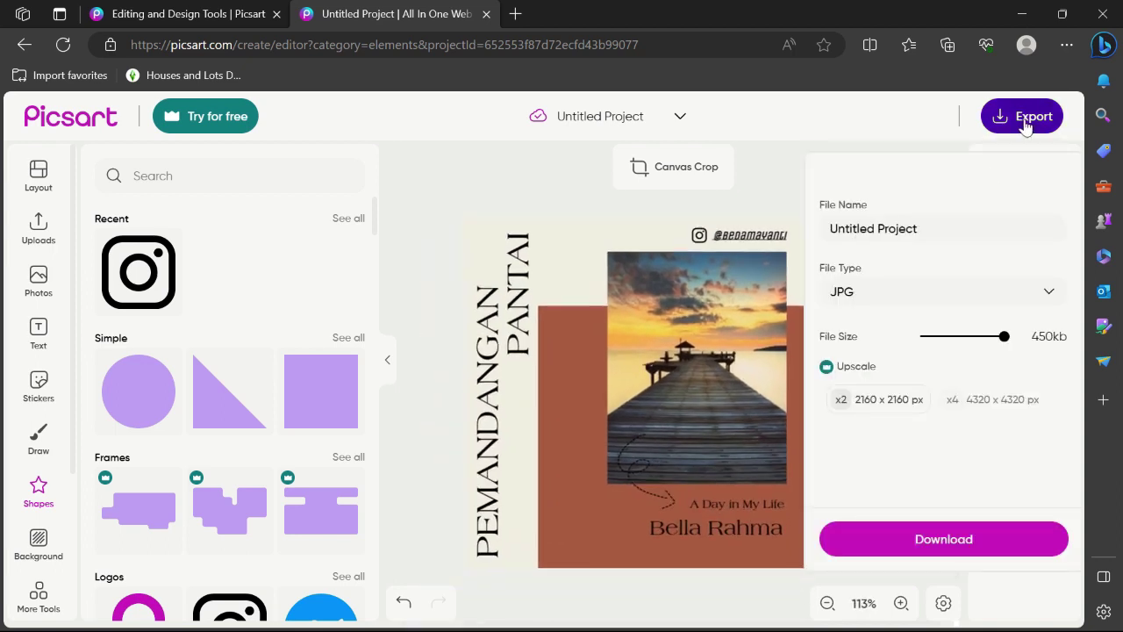
{"action": "left_click", "coordinate": [921, 234]}
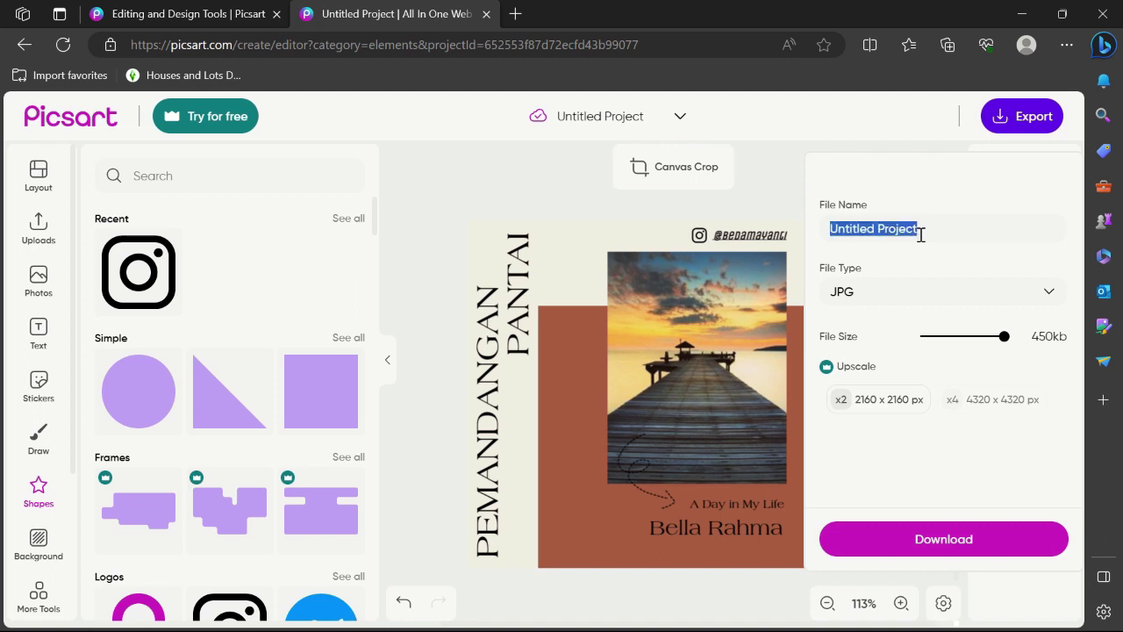
{"action": "type", "text": "Pemandanga"}
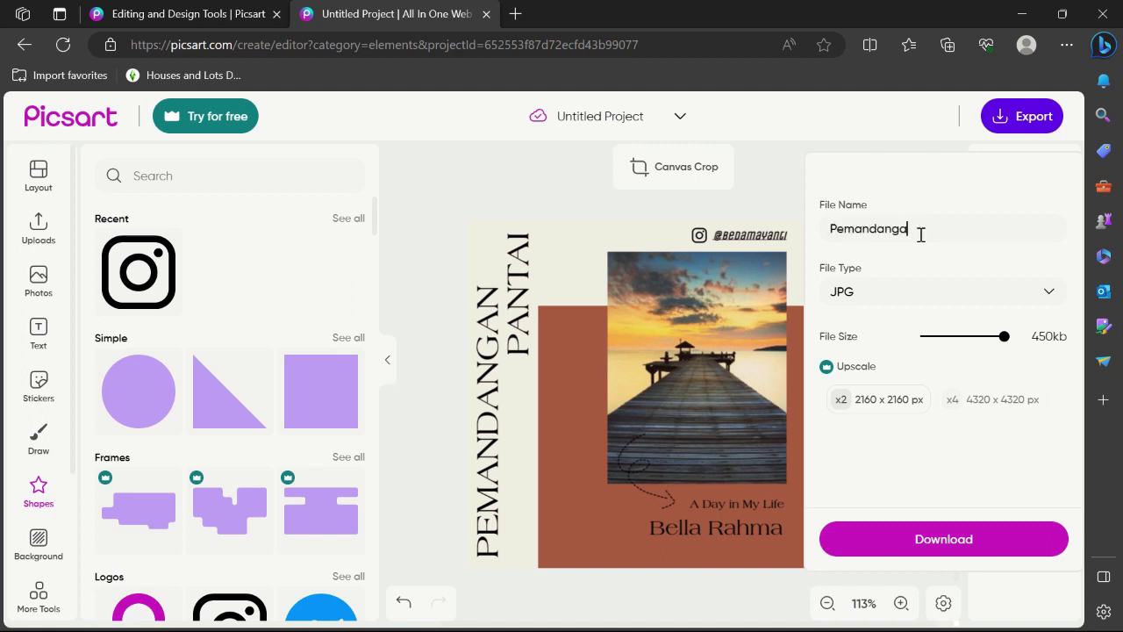
{"action": "type", "text": "n Pantai"}
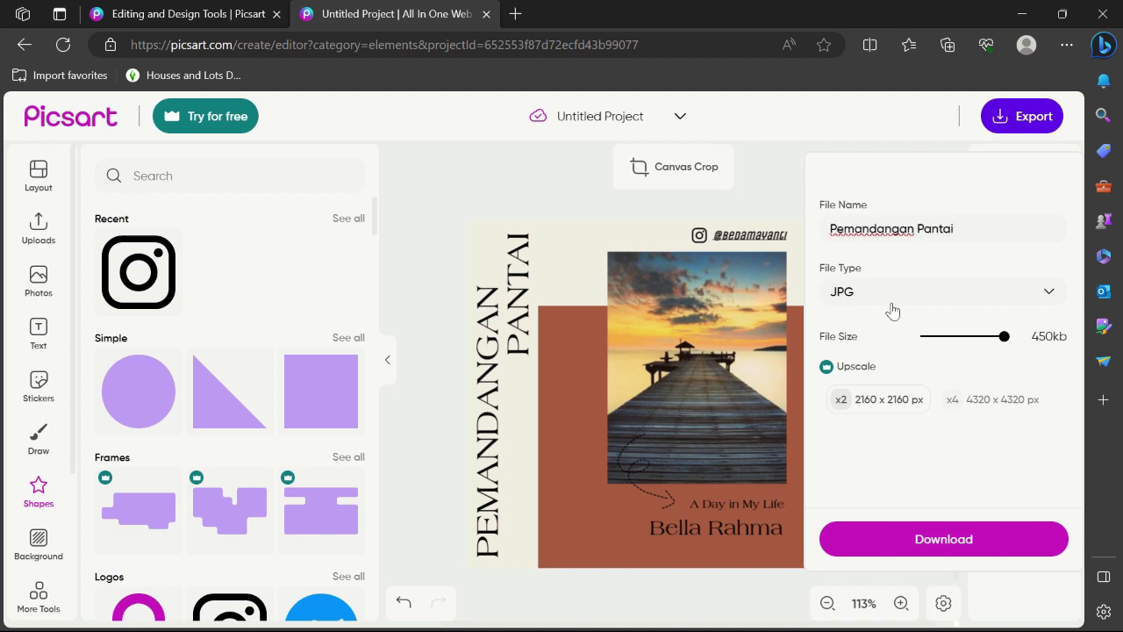
{"action": "left_click", "coordinate": [887, 300]}
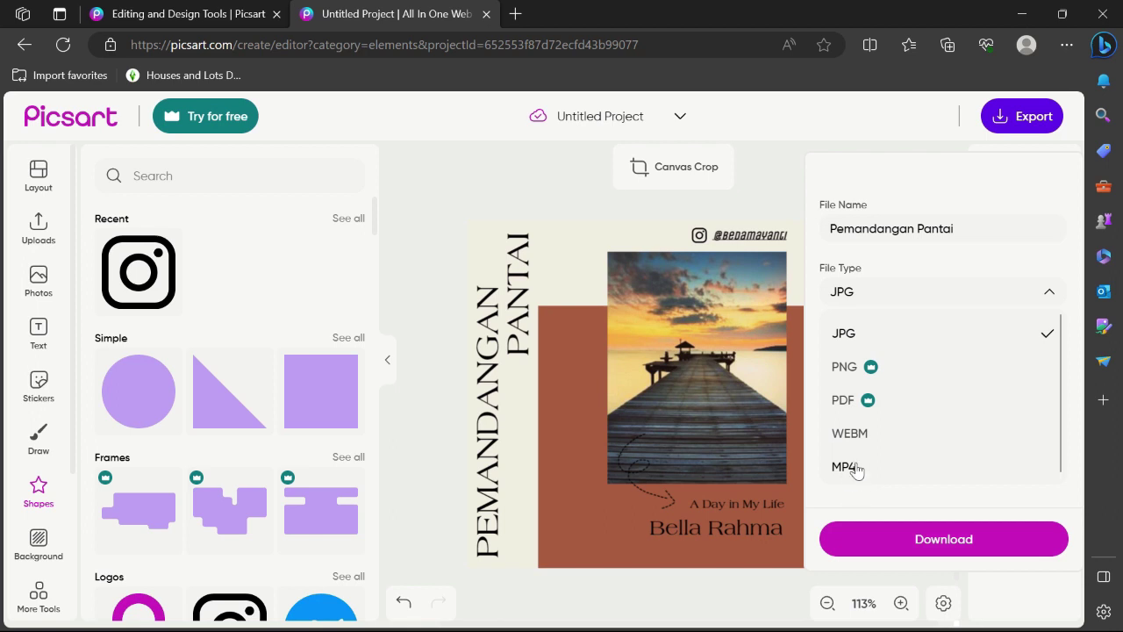
{"action": "left_click", "coordinate": [937, 296]}
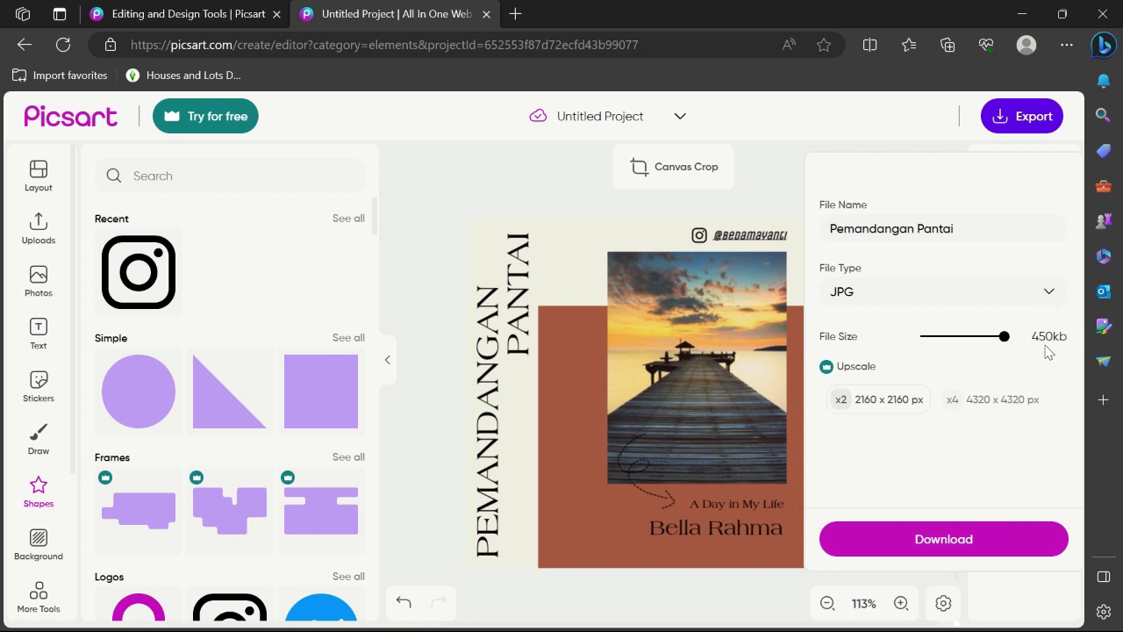
{"action": "left_click", "coordinate": [912, 552]}
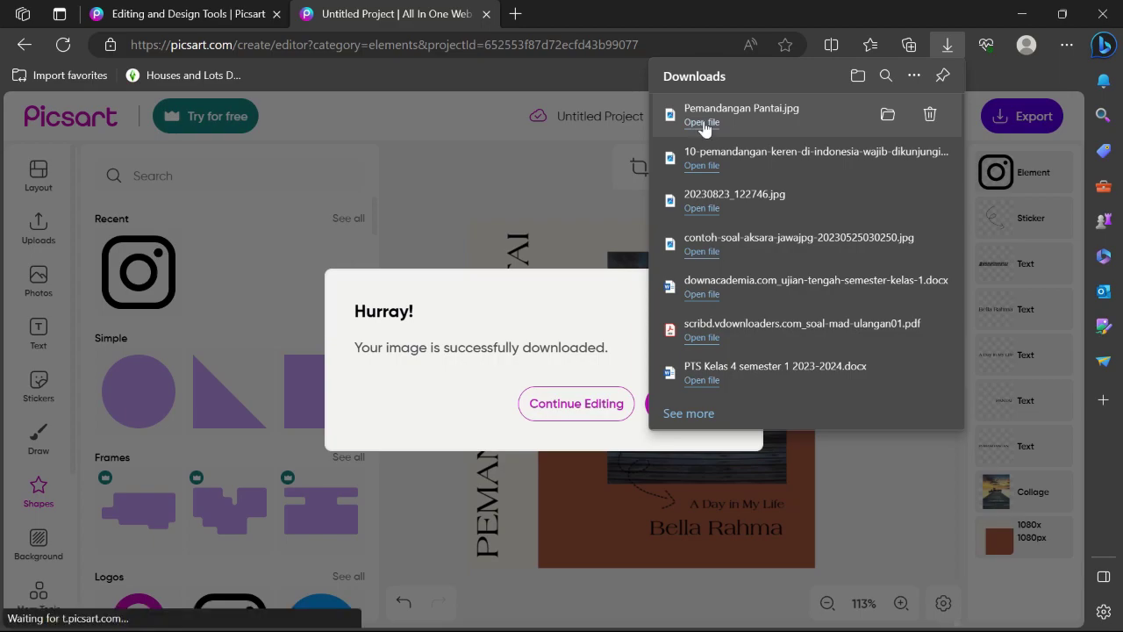
Open the downloaded Pemandangan Pantai.jpg and stop the screen recording
{"action": "left_click", "coordinate": [703, 122]}
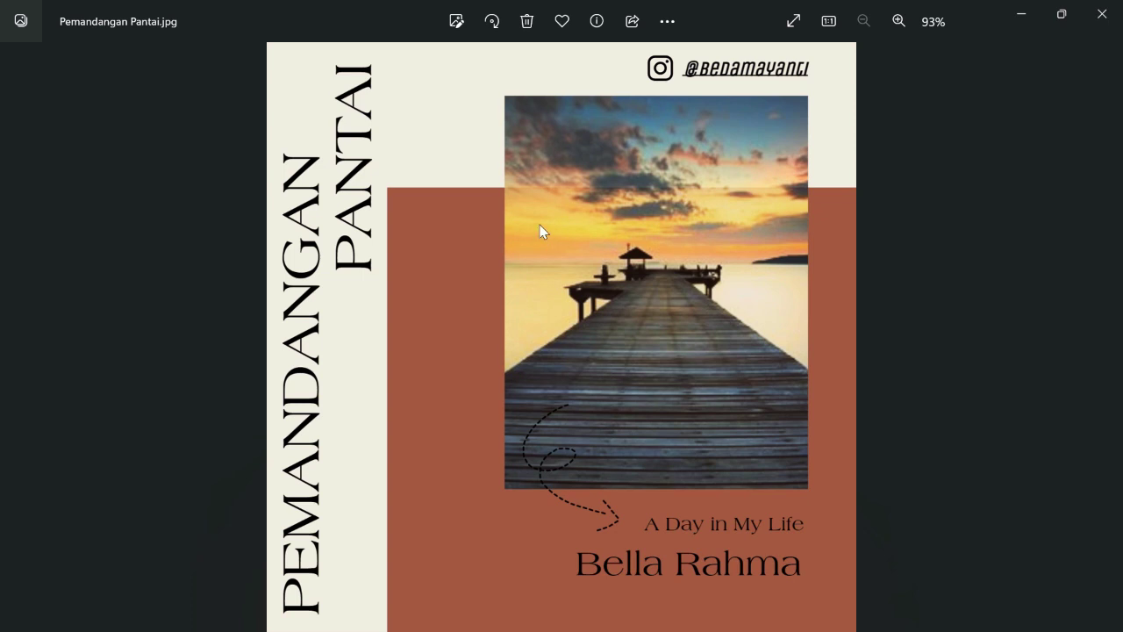
{"action": "mouse_move", "coordinate": [504, 3]}
{"action": "left_click", "coordinate": [499, 35]}
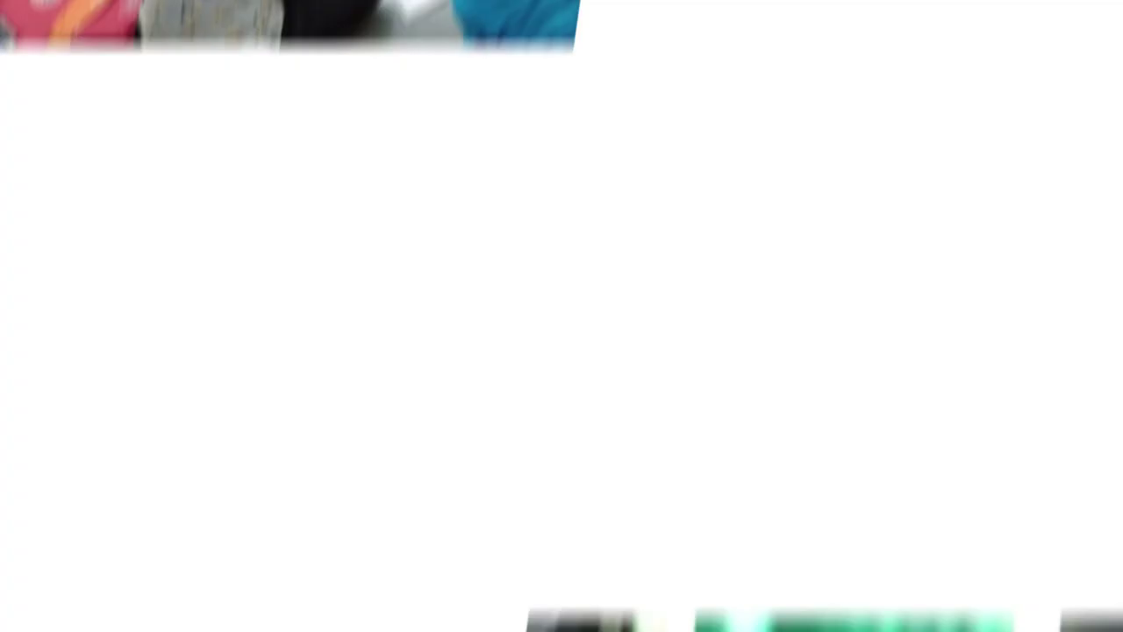